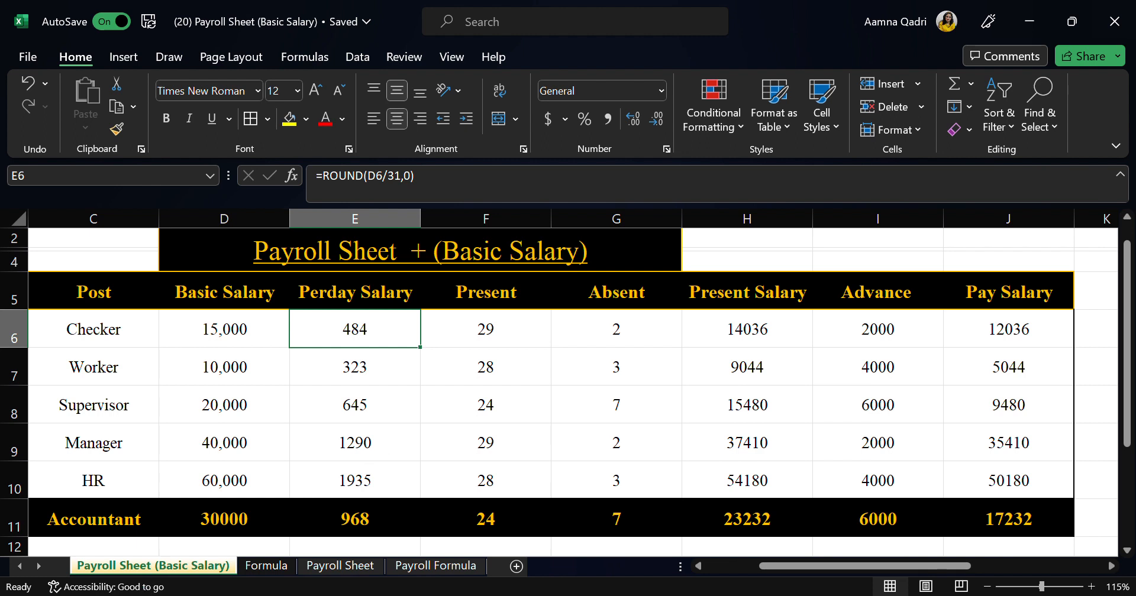
- Look over the salary, allowance and deduction columns of the Payroll Sheet worksheet through Net Salary
{"action": "left_click", "coordinate": [317, 570]}
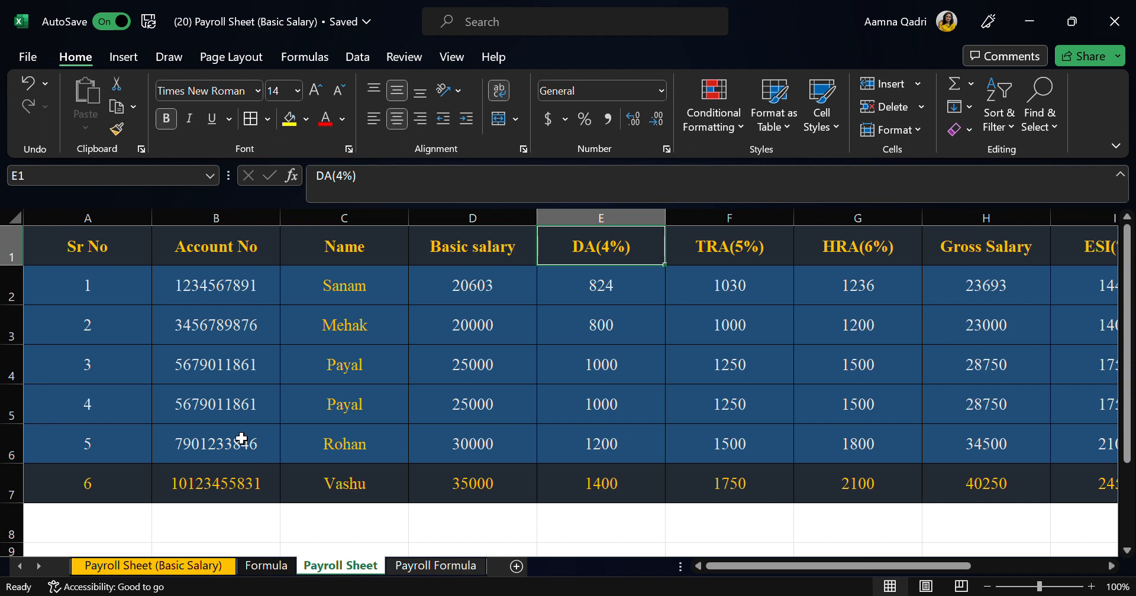
{"action": "scroll", "coordinate": [740, 332], "scroll_direction": "right", "scroll_amount": 4}
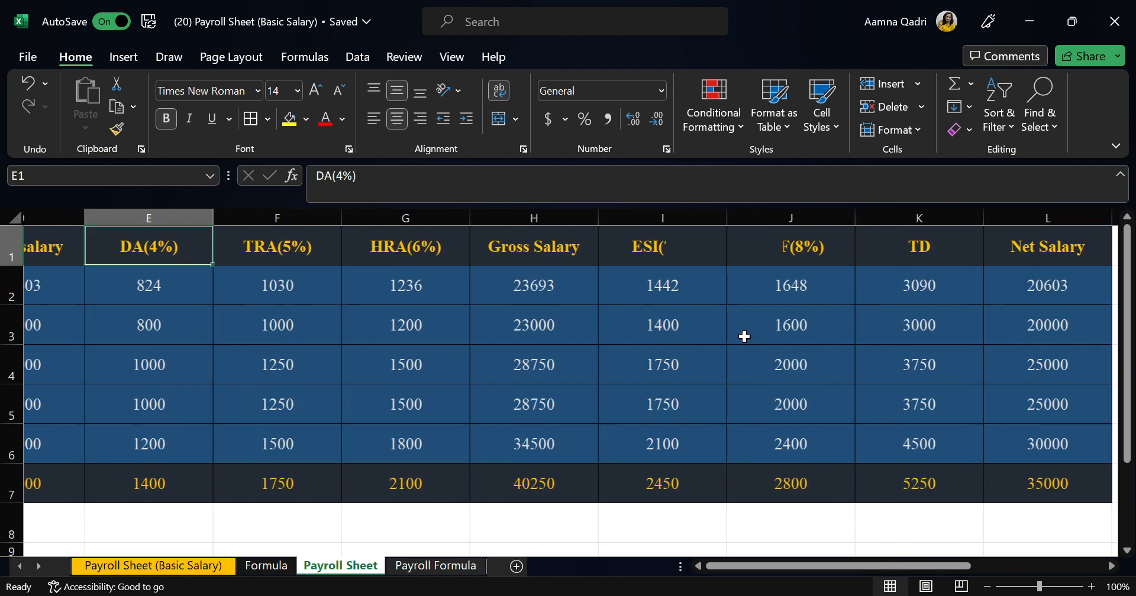
{"action": "scroll", "coordinate": [743, 334], "scroll_direction": "right", "scroll_amount": 7}
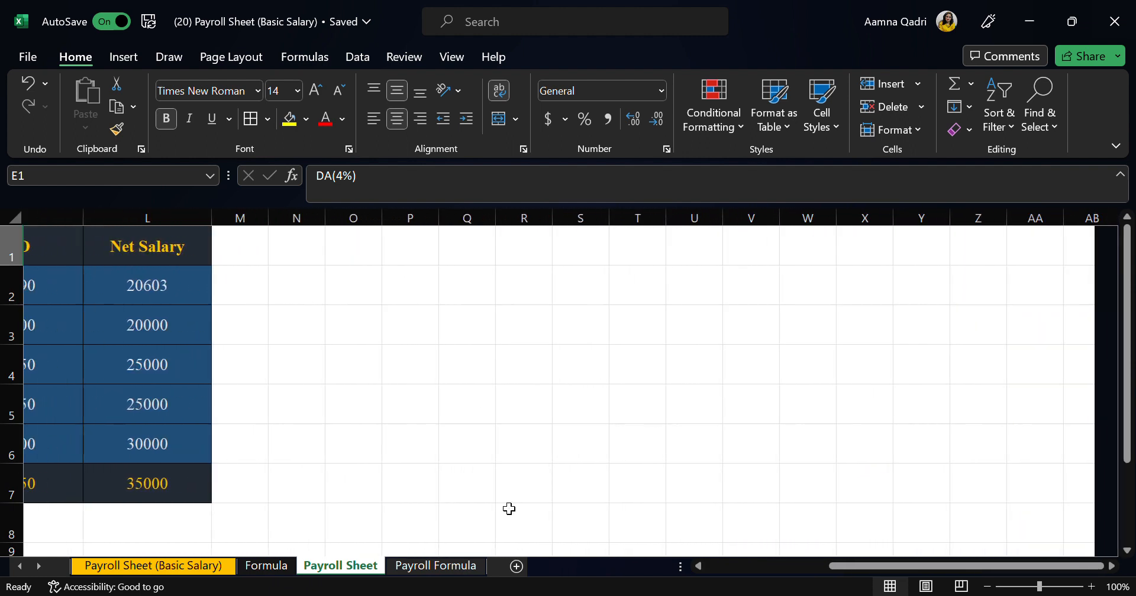
- Examine the full forms and calculation rules from DA (4%) to NS on the Payroll Formula sheet
{"action": "left_click", "coordinate": [437, 569]}
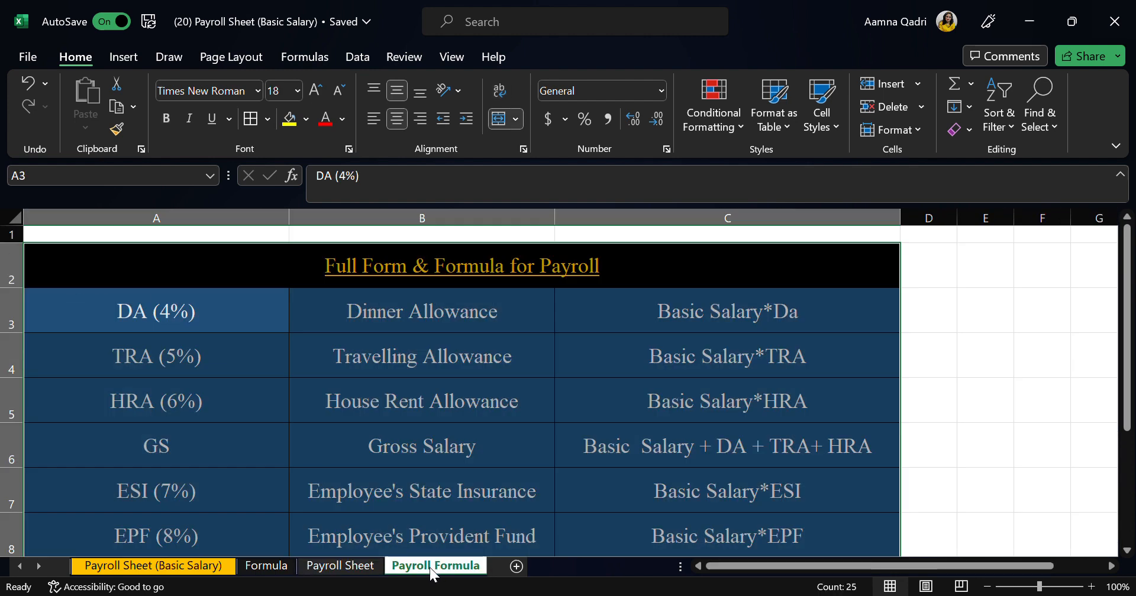
{"action": "scroll", "coordinate": [327, 420], "scroll_direction": "down", "scroll_amount": 2}
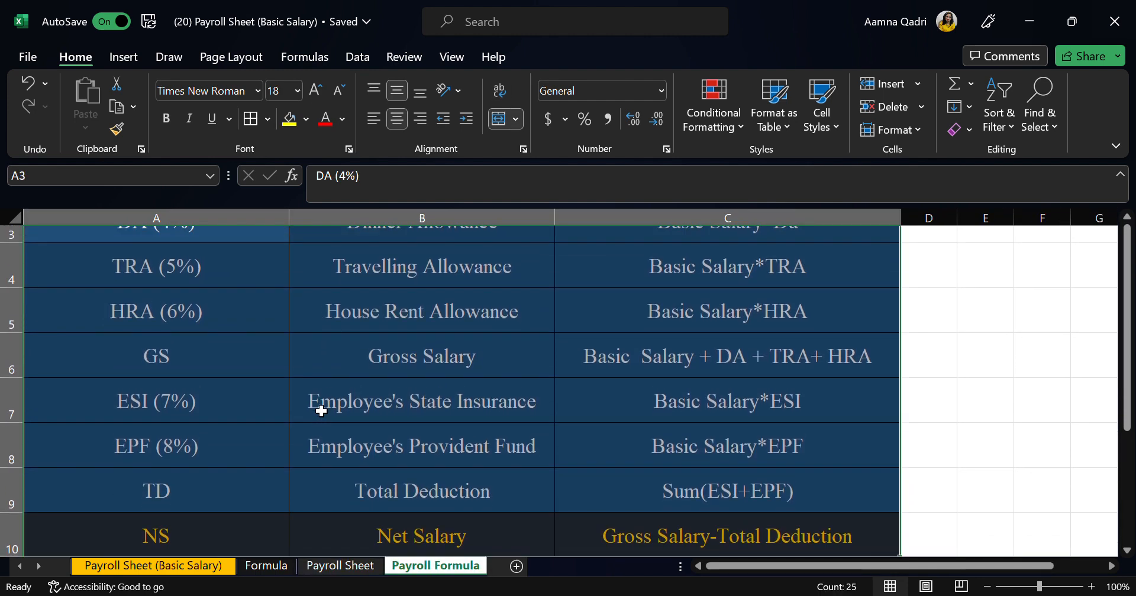
{"action": "scroll", "coordinate": [321, 411], "scroll_direction": "up", "scroll_amount": 2}
{"action": "scroll", "coordinate": [322, 411], "scroll_direction": "up", "scroll_amount": 1}
{"action": "scroll", "coordinate": [321, 411], "scroll_direction": "down", "scroll_amount": 2}
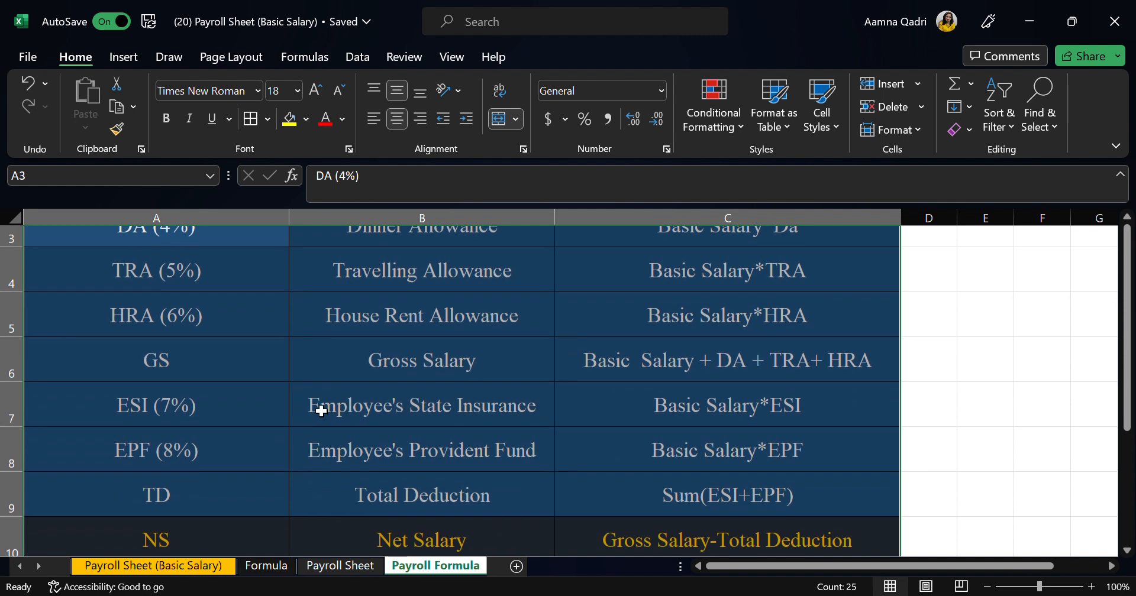
{"action": "scroll", "coordinate": [322, 412], "scroll_direction": "up", "scroll_amount": 2}
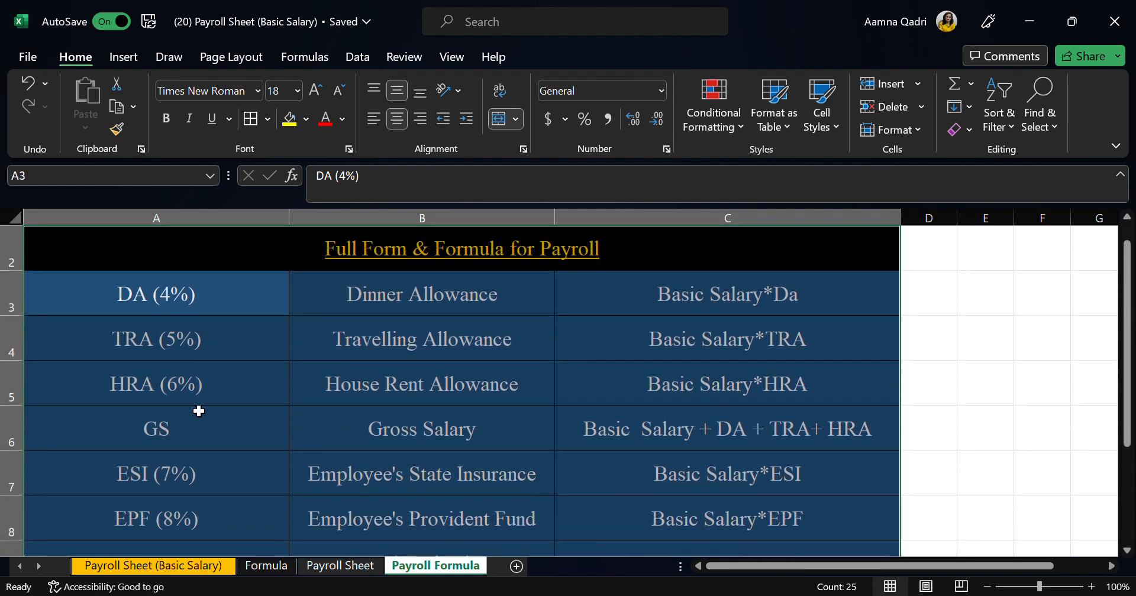
{"action": "scroll", "coordinate": [198, 410], "scroll_direction": "down", "scroll_amount": 1}
{"action": "scroll", "coordinate": [199, 410], "scroll_direction": "down", "scroll_amount": 2}
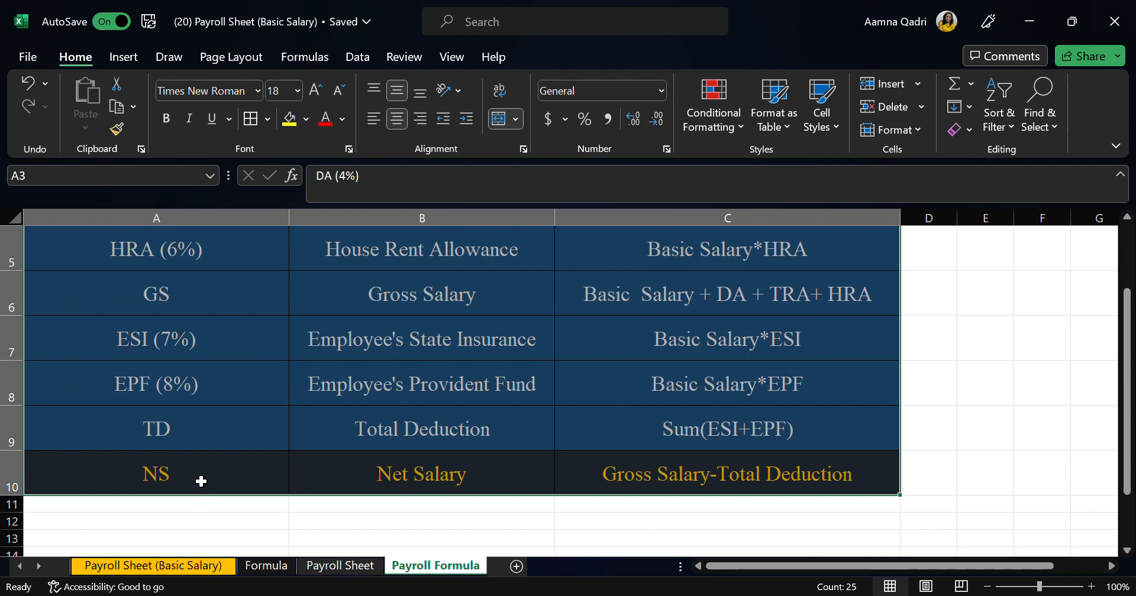
{"action": "scroll", "coordinate": [202, 481], "scroll_direction": "up", "scroll_amount": 4}
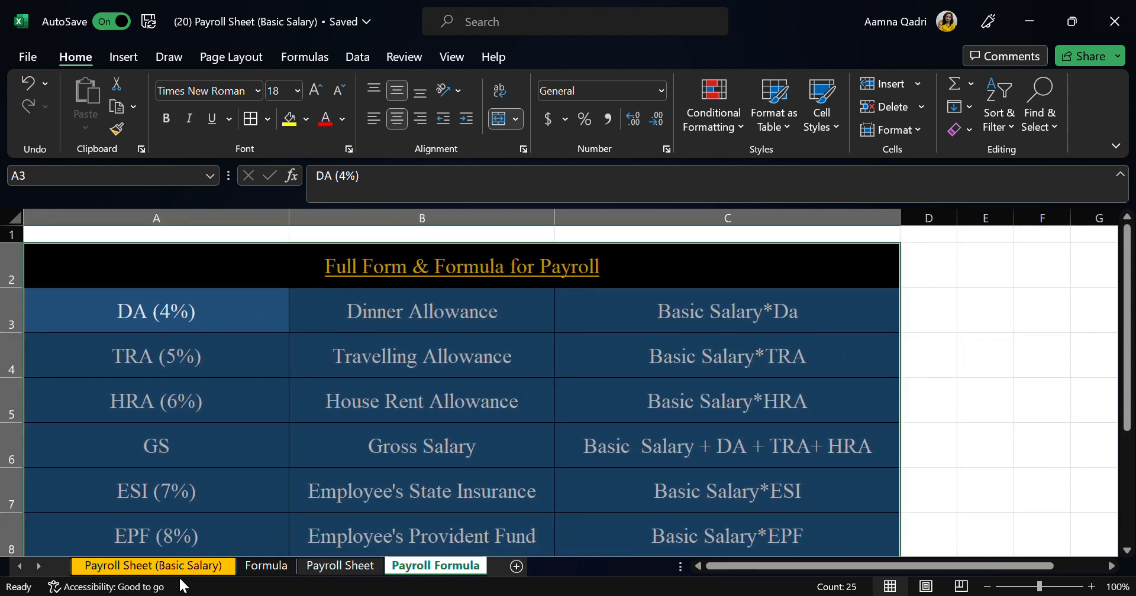
- Review the column headings and employee records on the Payroll Sheet (Basic Salary) worksheet, including Present, Absent and Present Salary
{"action": "left_click", "coordinate": [176, 571]}
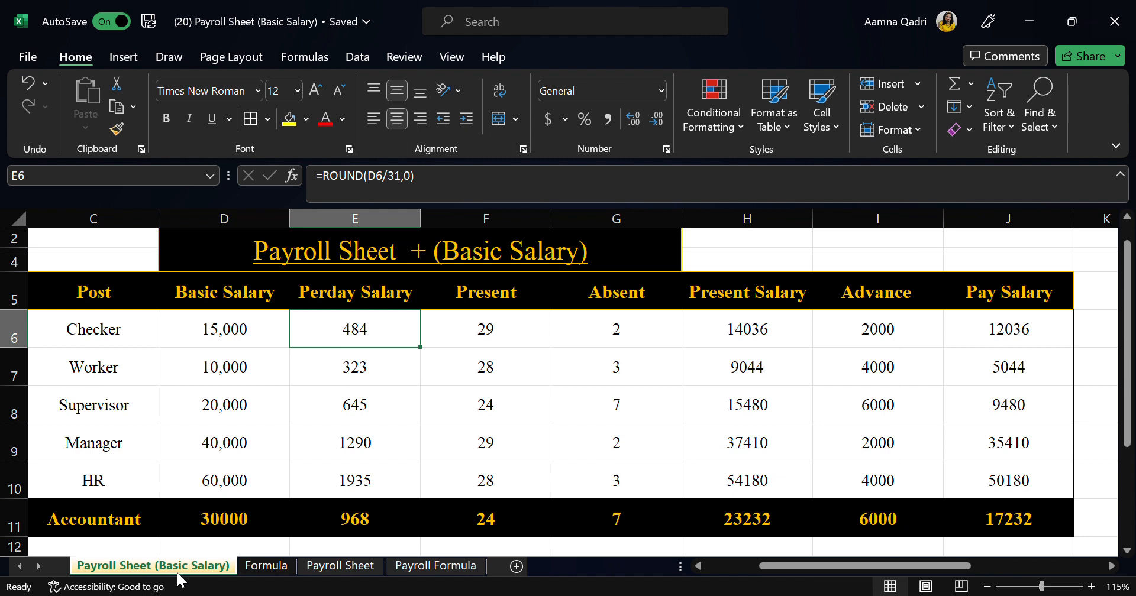
{"action": "scroll", "coordinate": [176, 573], "scroll_direction": "left", "scroll_amount": 3}
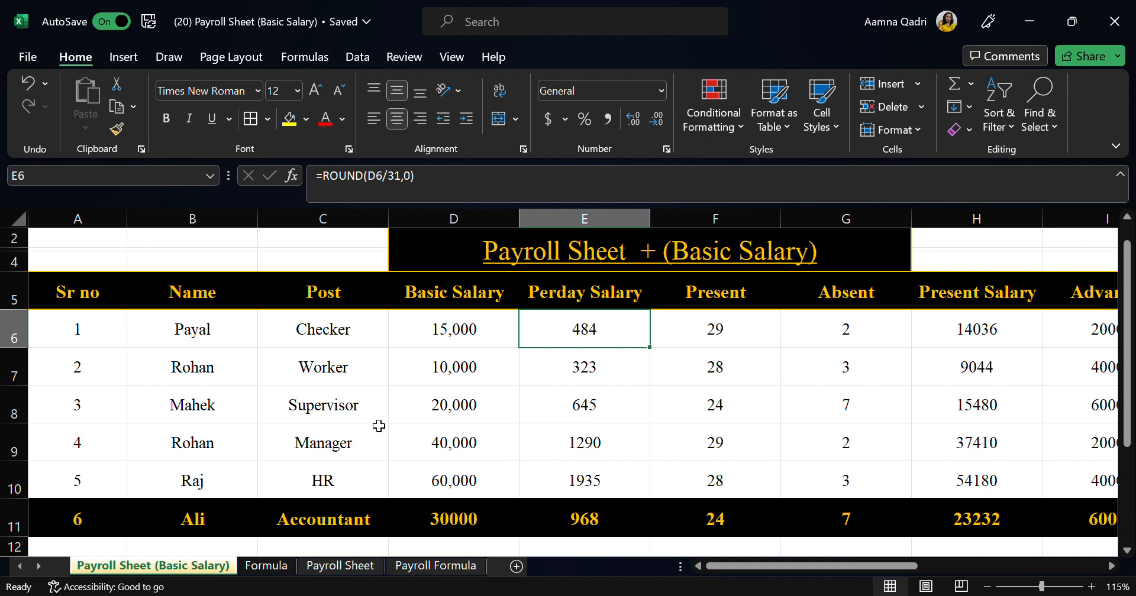
{"action": "scroll", "coordinate": [379, 426], "scroll_direction": "right", "scroll_amount": 3}
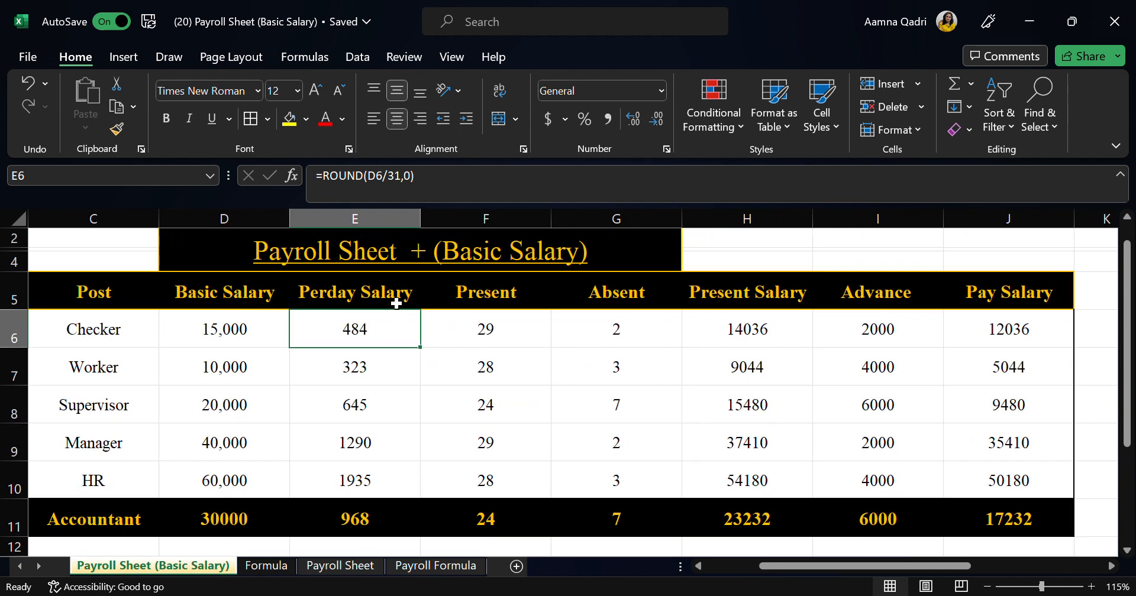
{"action": "left_click", "coordinate": [488, 306]}
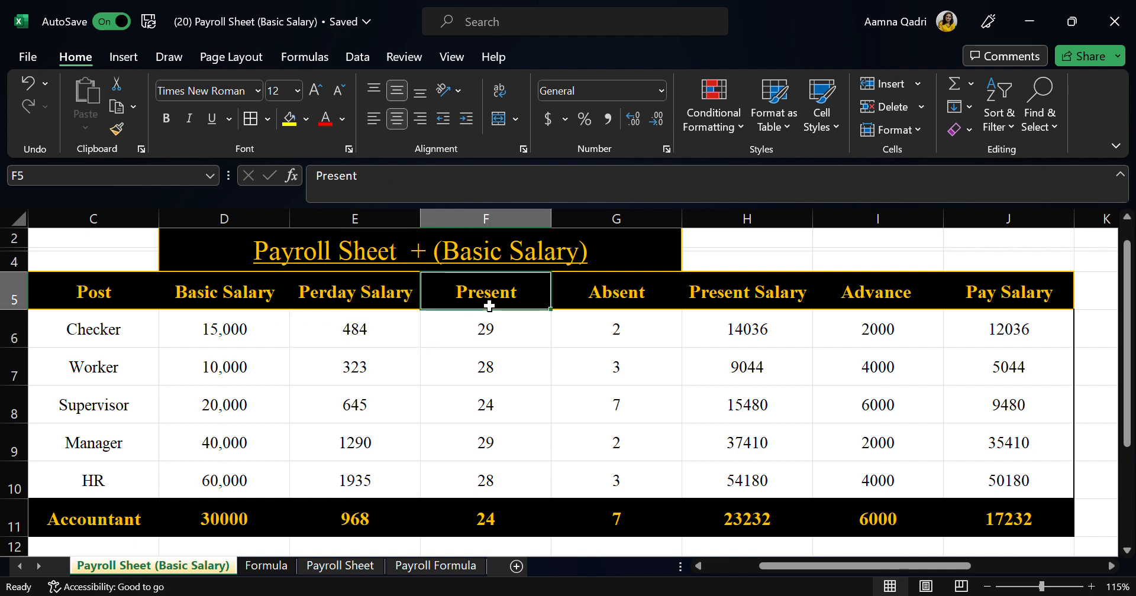
{"action": "left_click", "coordinate": [622, 302]}
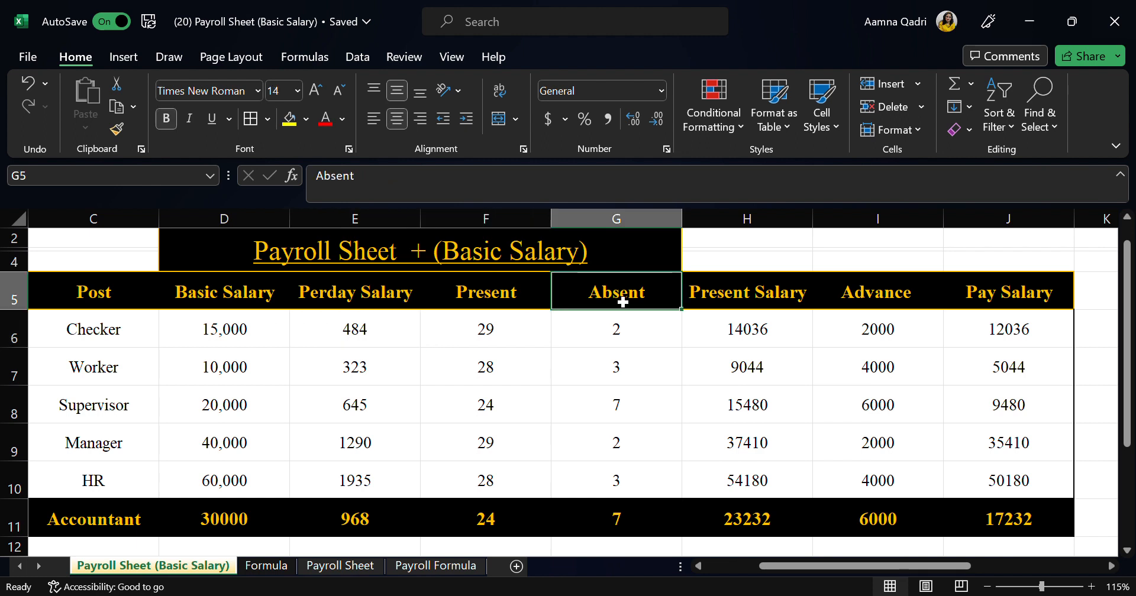
{"action": "left_click", "coordinate": [767, 310]}
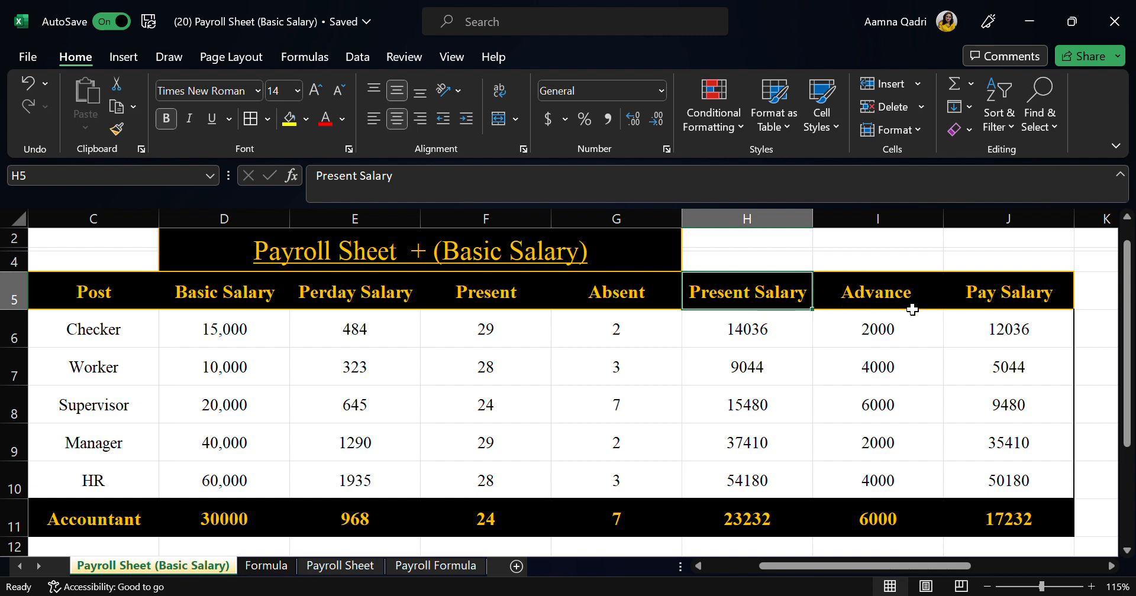
{"action": "scroll", "coordinate": [809, 470], "scroll_direction": "left", "scroll_amount": 2}
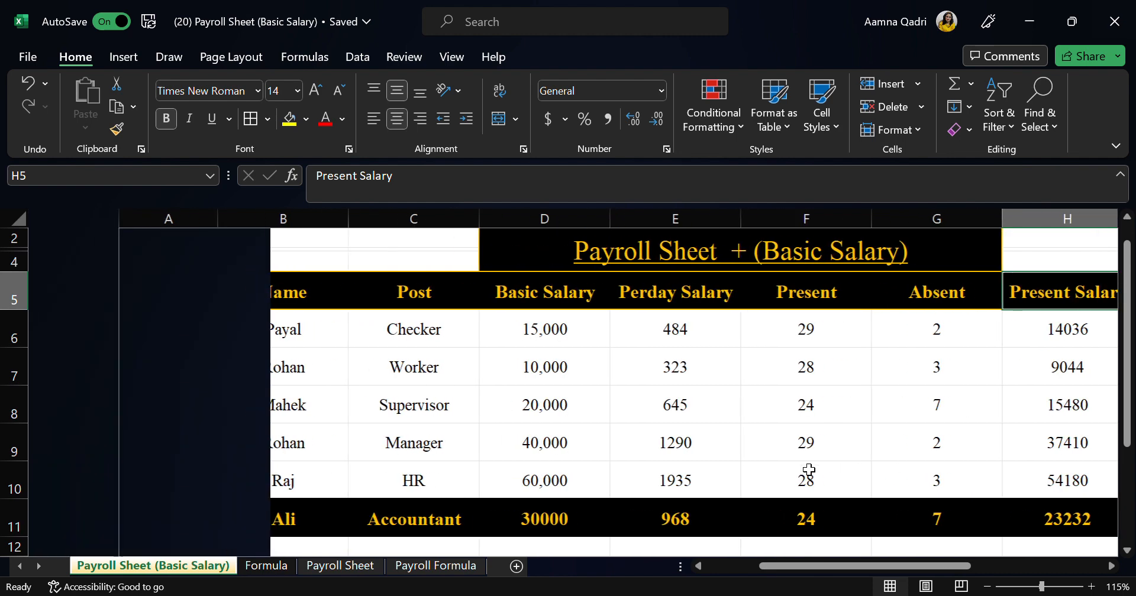
{"action": "scroll", "coordinate": [809, 470], "scroll_direction": "left", "scroll_amount": 1}
{"action": "scroll", "coordinate": [809, 470], "scroll_direction": "up", "scroll_amount": 1}
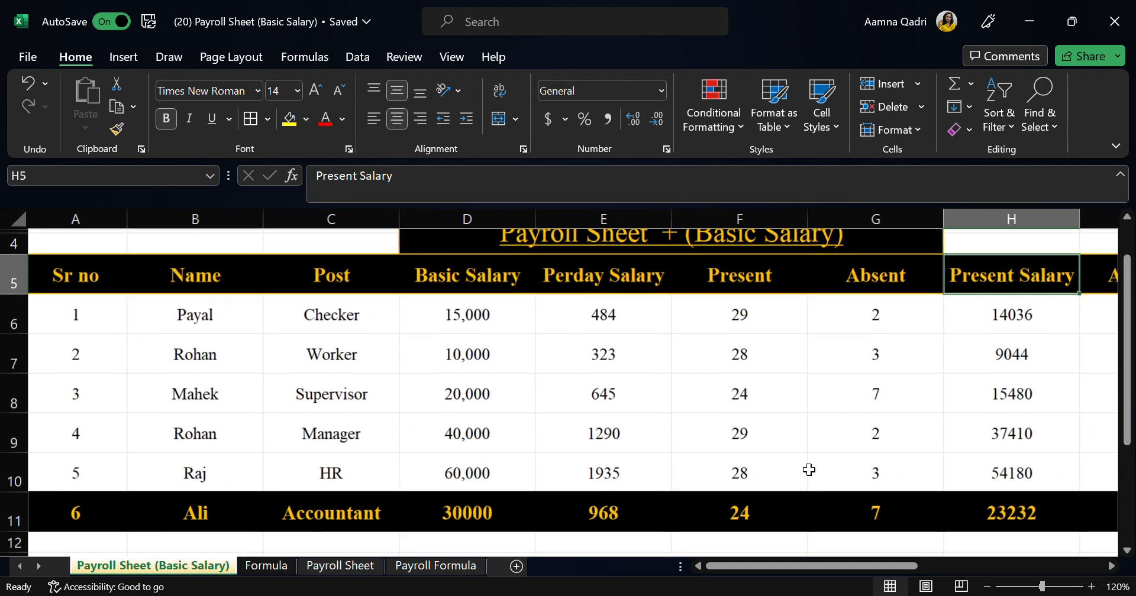
- Clear the Present Salary, Advance and Pay Salary entries in H6:J11
{"action": "scroll", "coordinate": [808, 470], "scroll_direction": "right", "scroll_amount": 4}
{"action": "scroll", "coordinate": [809, 470], "scroll_direction": "right", "scroll_amount": 1}
{"action": "scroll", "coordinate": [809, 470], "scroll_direction": "left", "scroll_amount": 2}
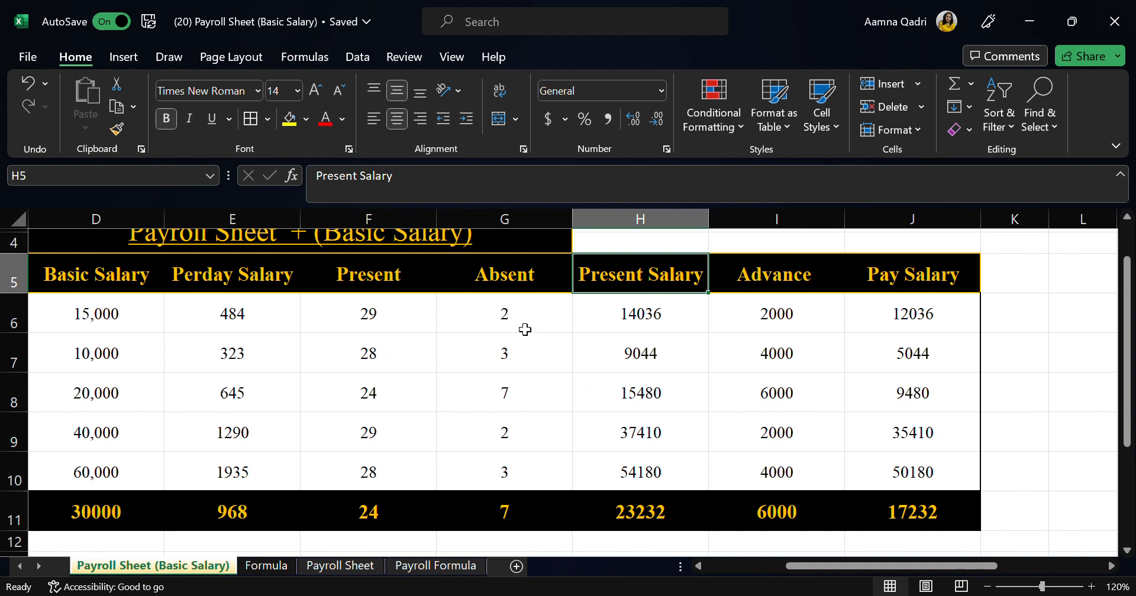
{"action": "left_click_drag", "start_coordinate": [620, 320], "coordinate": [926, 515]}
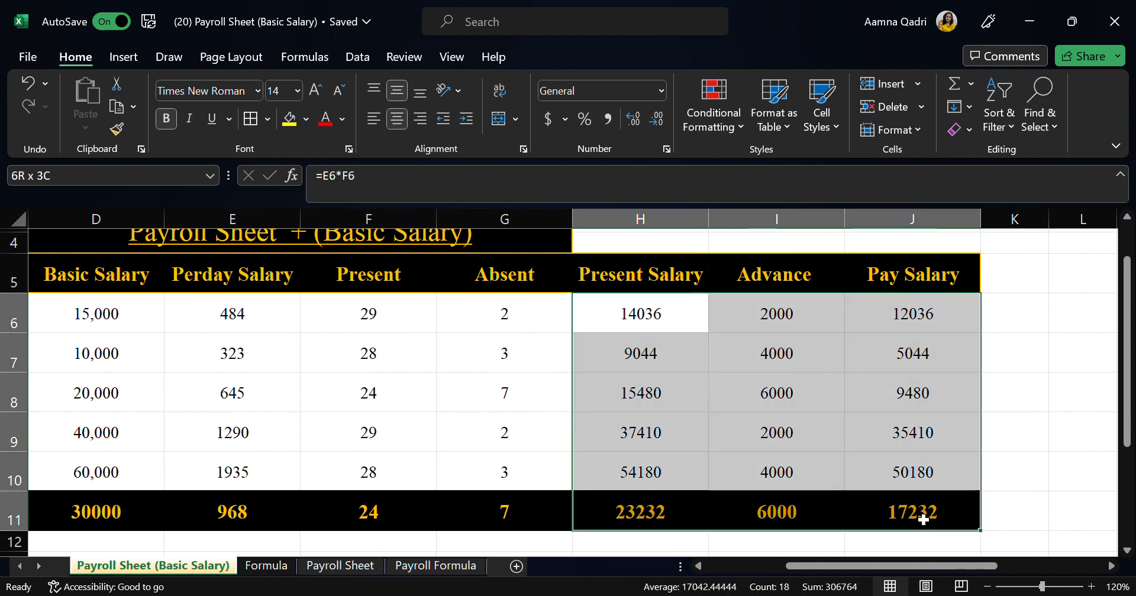
{"action": "key", "text": "Delete"}
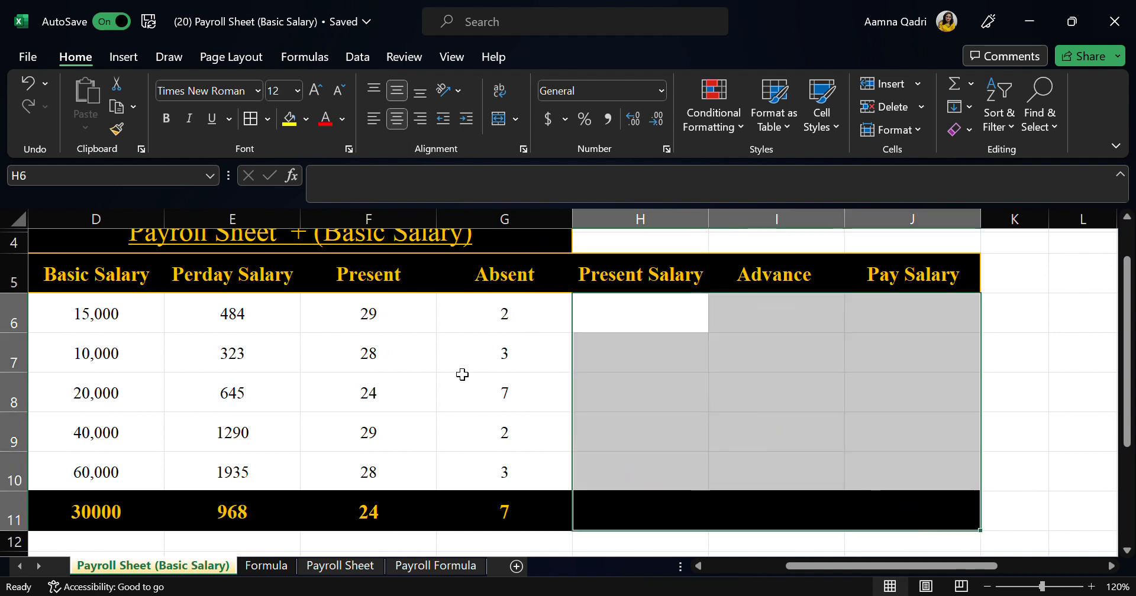
- Clear the Perday Salary formulas for all employees in E6:E11
{"action": "scroll", "coordinate": [461, 379], "scroll_direction": "up", "scroll_amount": 1}
{"action": "scroll", "coordinate": [462, 379], "scroll_direction": "left", "scroll_amount": 3}
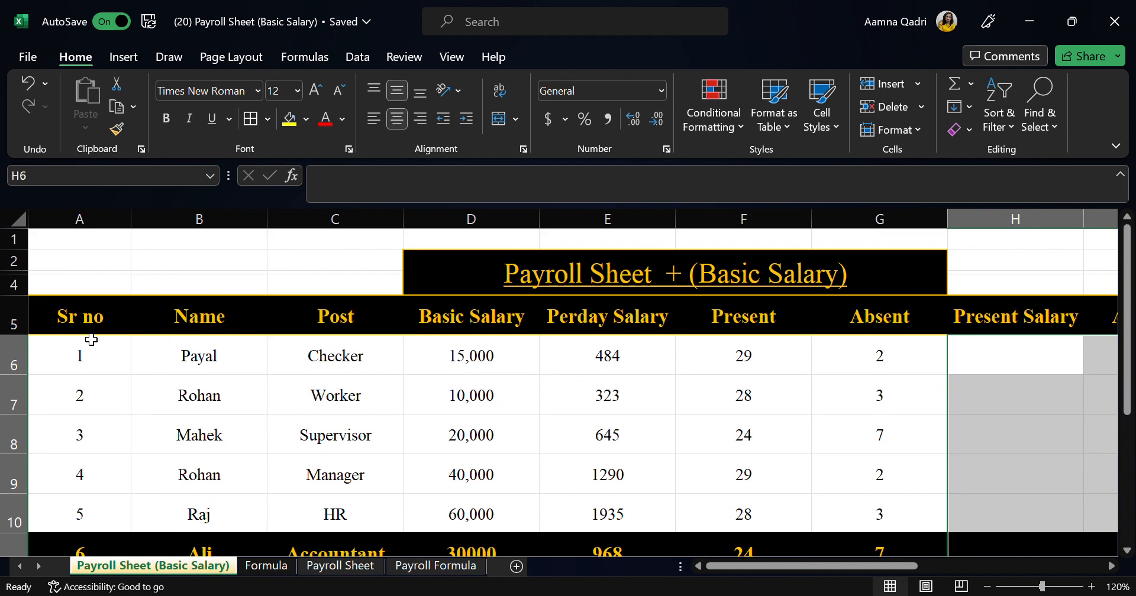
{"action": "scroll", "coordinate": [218, 319], "scroll_direction": "down", "scroll_amount": 1}
{"action": "scroll", "coordinate": [219, 319], "scroll_direction": "right", "scroll_amount": 1}
{"action": "scroll", "coordinate": [219, 320], "scroll_direction": "up", "scroll_amount": 1}
{"action": "scroll", "coordinate": [219, 320], "scroll_direction": "left", "scroll_amount": 1}
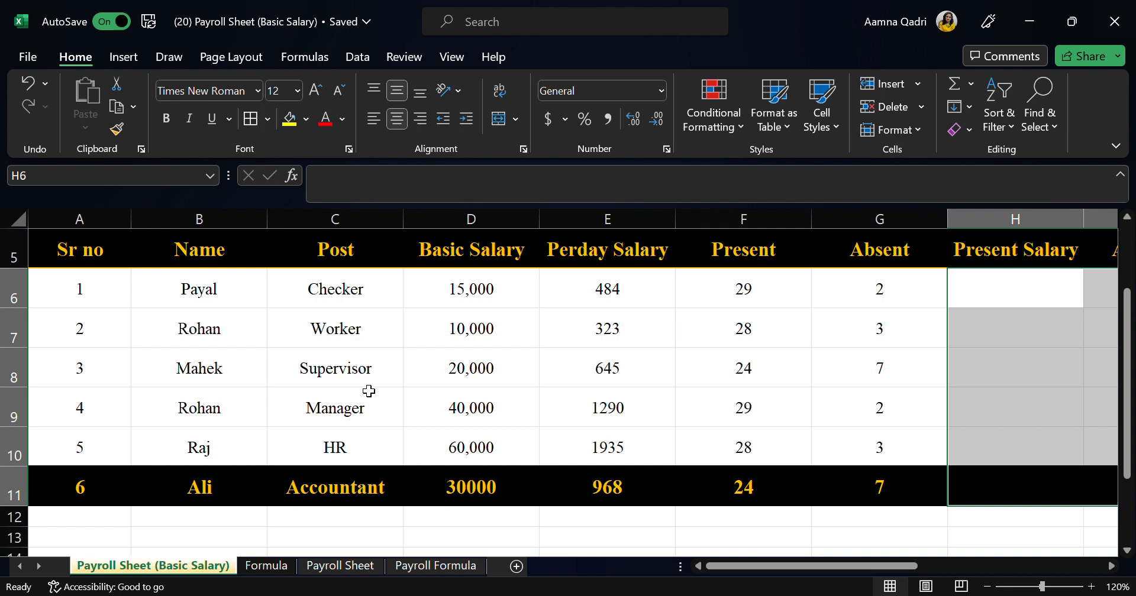
{"action": "left_click", "coordinate": [521, 303]}
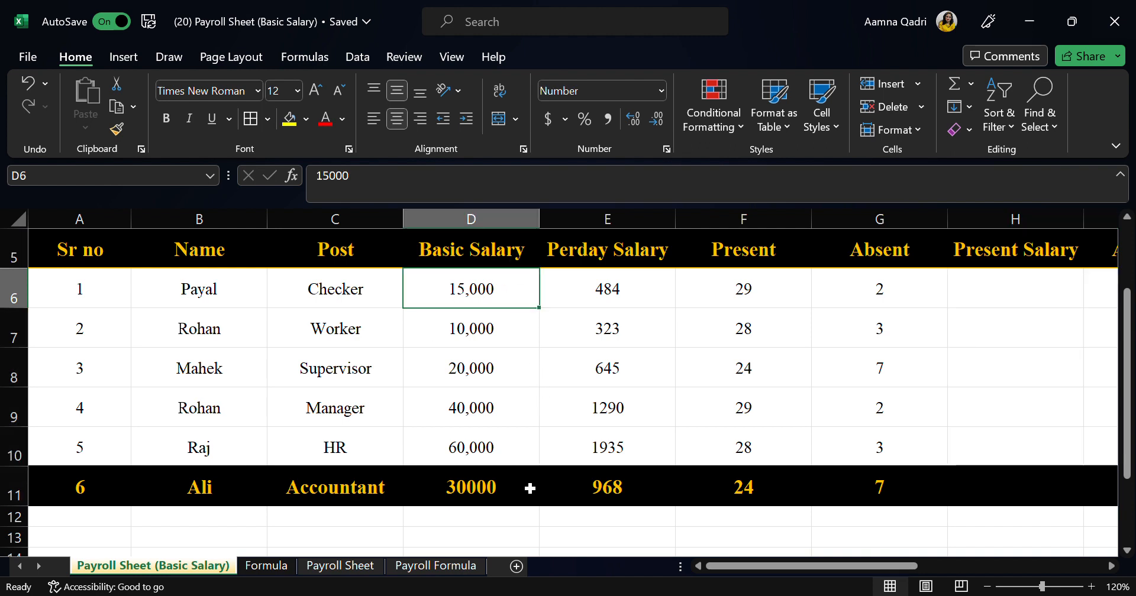
{"action": "left_click", "coordinate": [605, 294]}
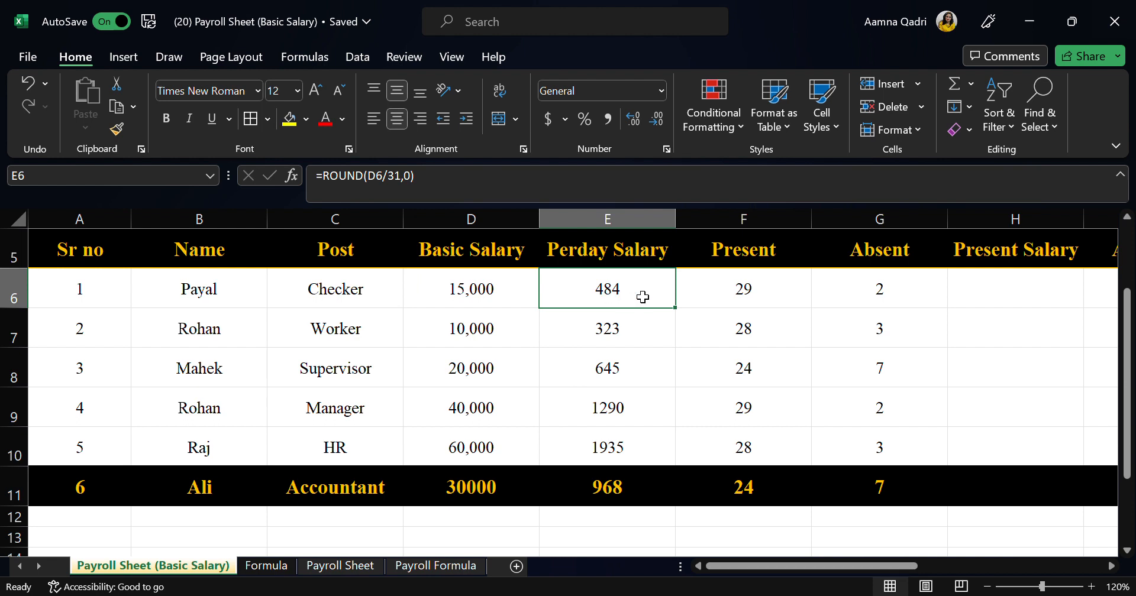
{"action": "left_click_drag", "start_coordinate": [642, 297], "coordinate": [637, 490]}
{"action": "key", "text": "Delete"}
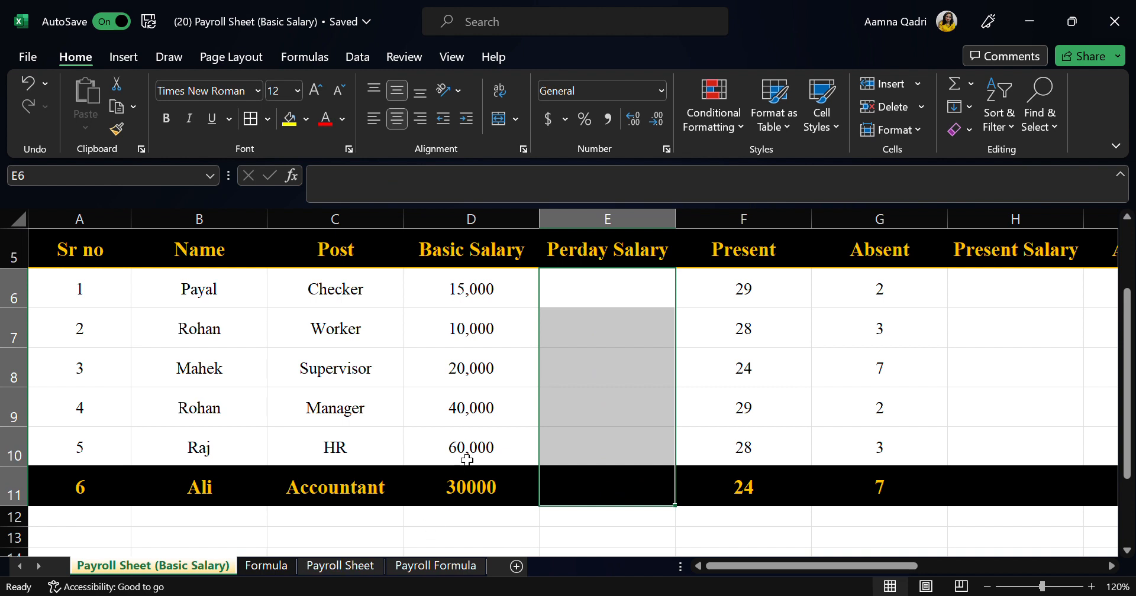
- Examine the rules for Perday Salary, Present Salary and Pay Salary on the Formula sheet, enlarged for reading
{"action": "left_click", "coordinate": [449, 566]}
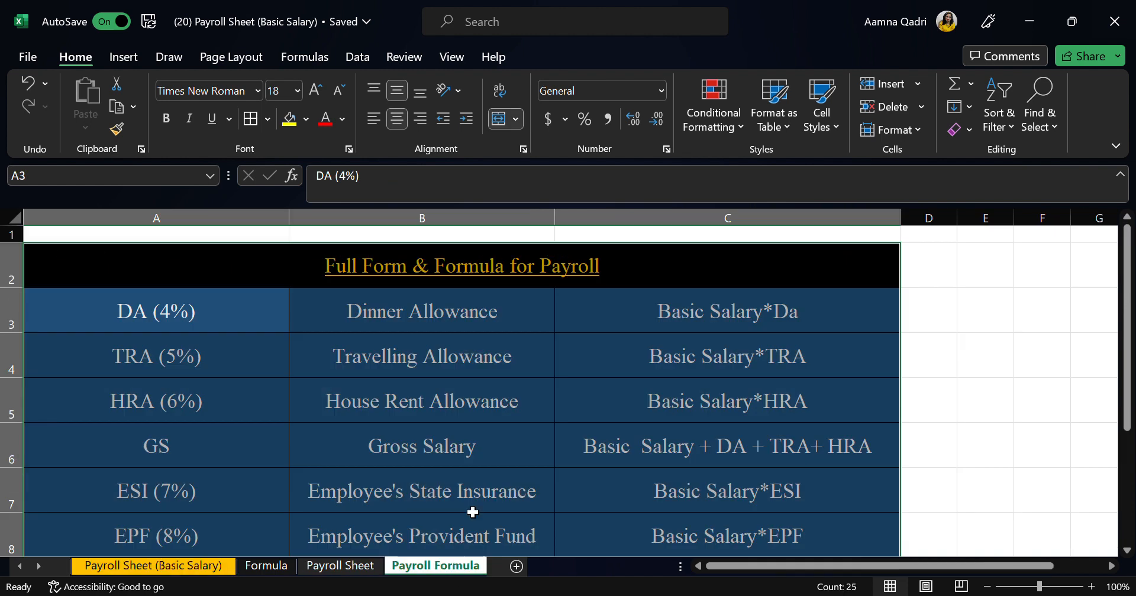
{"action": "left_click", "coordinate": [346, 565]}
{"action": "left_click", "coordinate": [275, 565]}
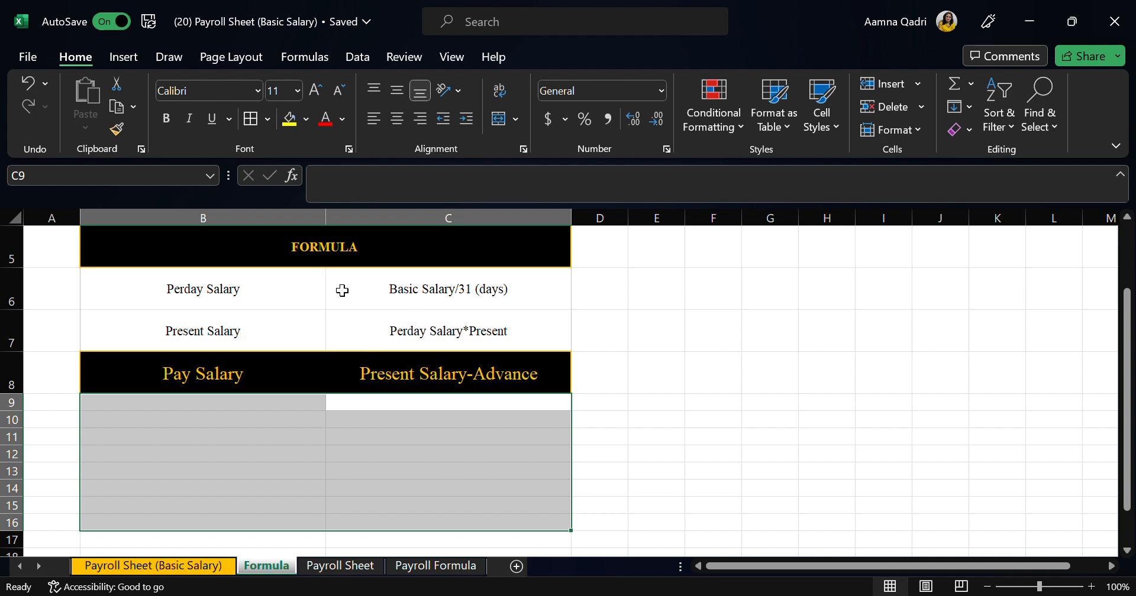
{"action": "left_click_drag", "start_coordinate": [275, 264], "coordinate": [527, 391]}
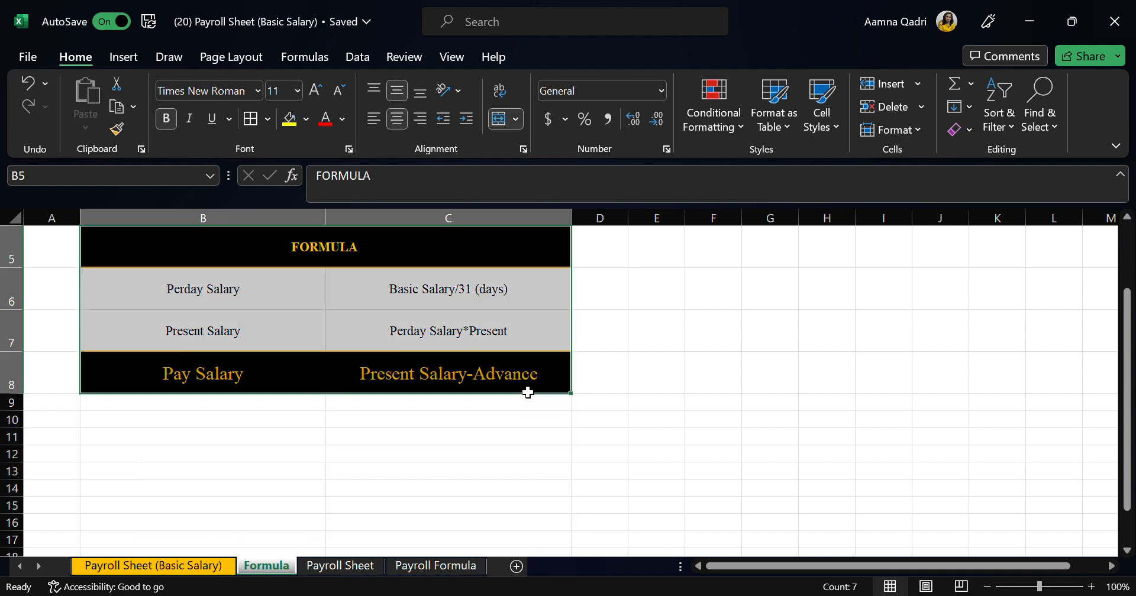
{"action": "left_click", "coordinate": [380, 465]}
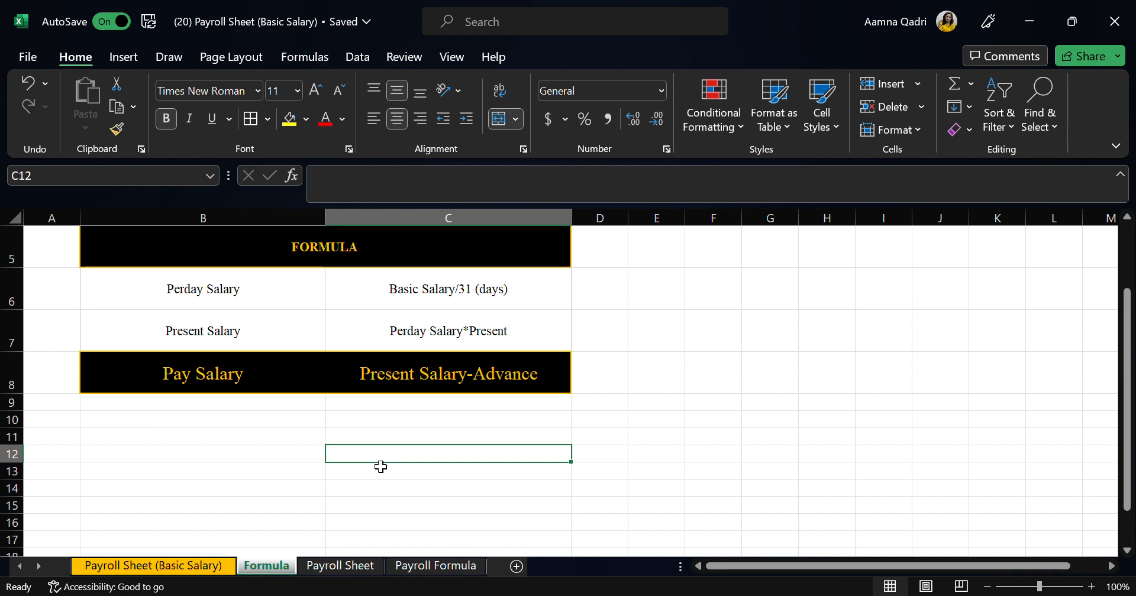
{"action": "scroll", "coordinate": [382, 468], "scroll_direction": "up", "scroll_amount": 7}
{"action": "scroll", "coordinate": [382, 467], "scroll_direction": "down", "scroll_amount": 1}
{"action": "scroll", "coordinate": [382, 467], "scroll_direction": "up", "scroll_amount": 1}
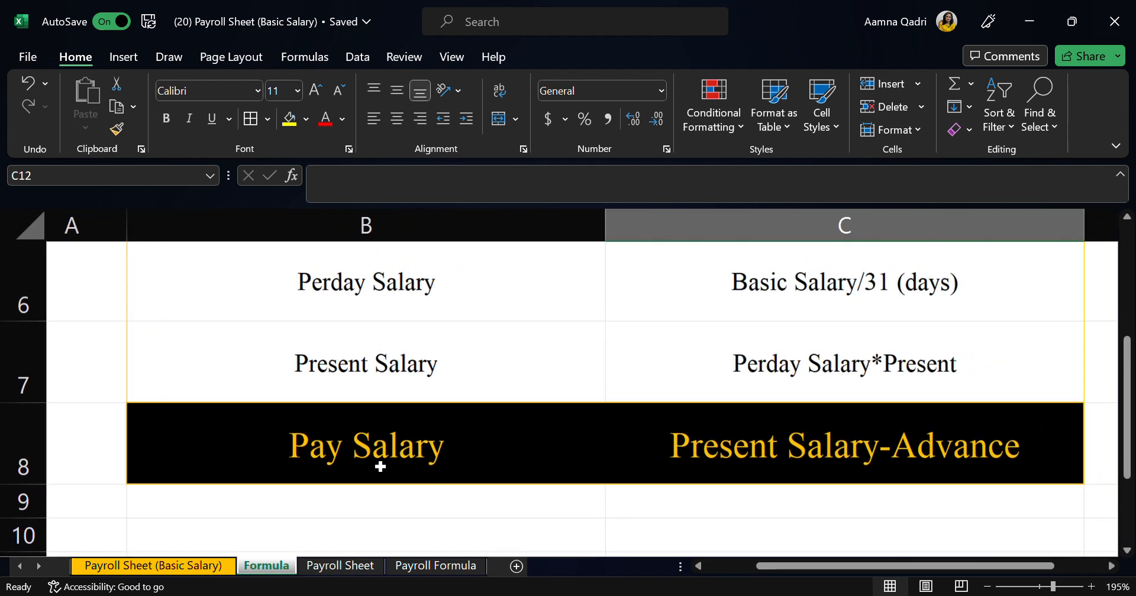
{"action": "scroll", "coordinate": [381, 467], "scroll_direction": "down", "scroll_amount": 1}
{"action": "scroll", "coordinate": [380, 467], "scroll_direction": "up", "scroll_amount": 1}
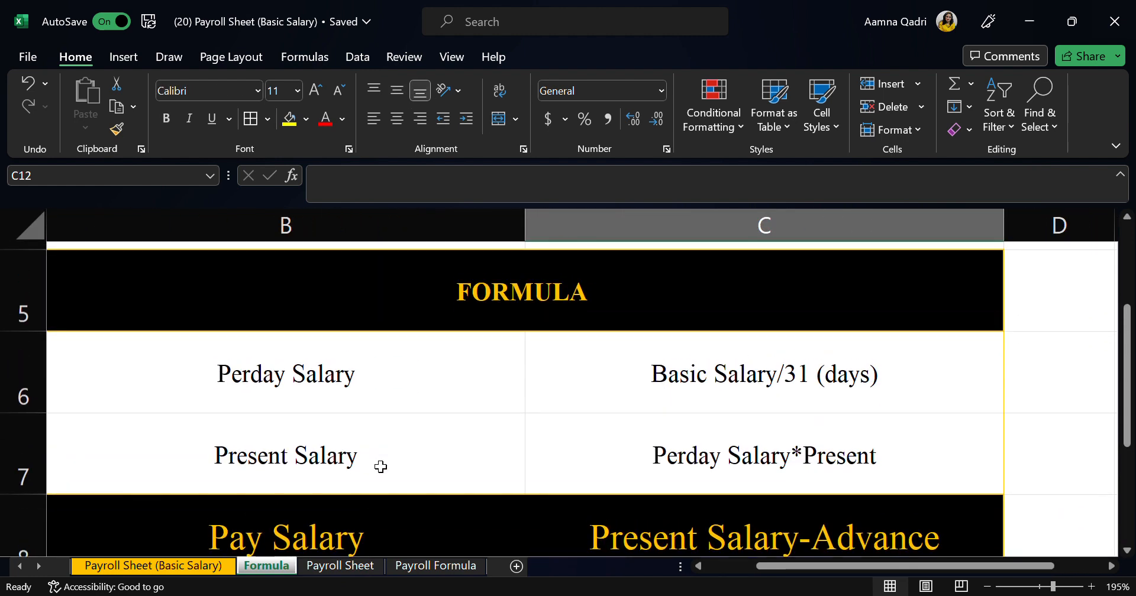
{"action": "scroll", "coordinate": [381, 467], "scroll_direction": "down", "scroll_amount": 1}
{"action": "scroll", "coordinate": [380, 467], "scroll_direction": "up", "scroll_amount": 1}
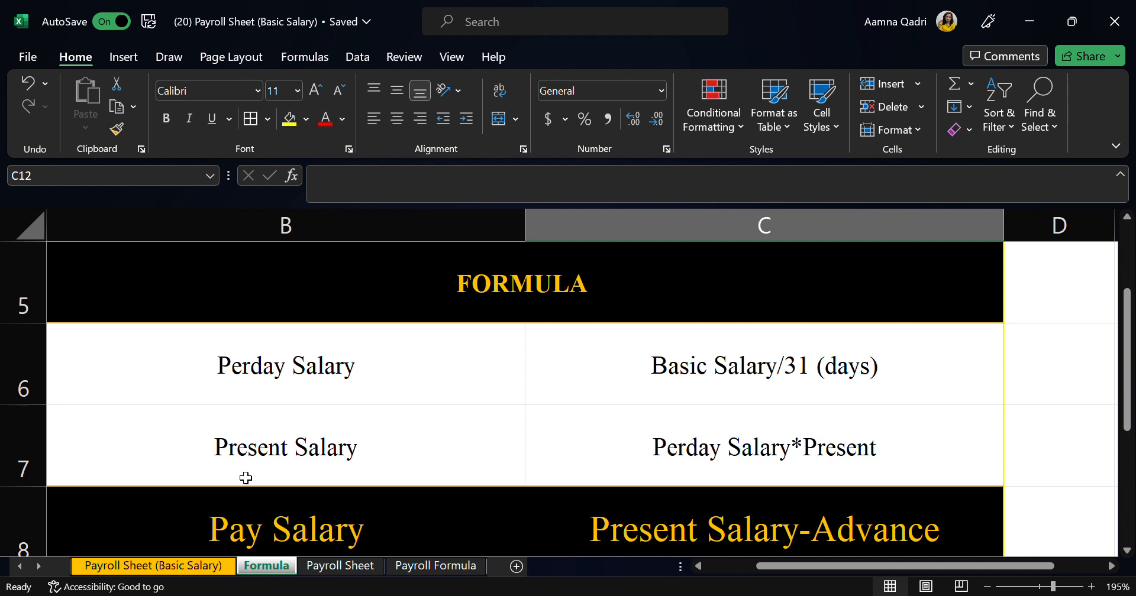
{"action": "scroll", "coordinate": [228, 449], "scroll_direction": "down", "scroll_amount": 2}
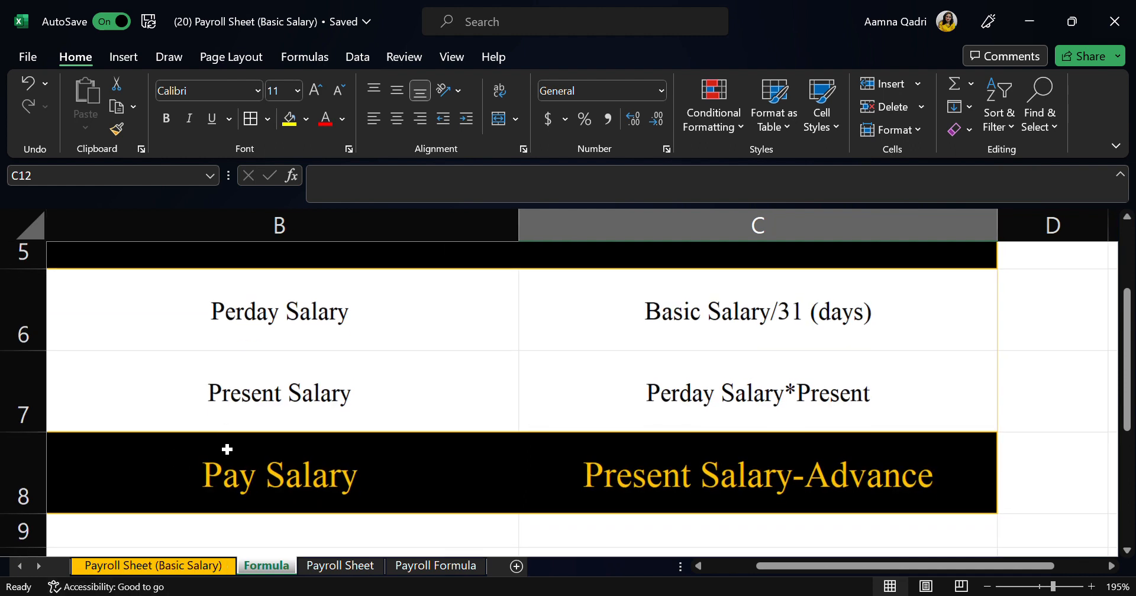
{"action": "scroll", "coordinate": [227, 450], "scroll_direction": "up", "scroll_amount": 1}
{"action": "scroll", "coordinate": [236, 426], "scroll_direction": "up", "scroll_amount": 1}
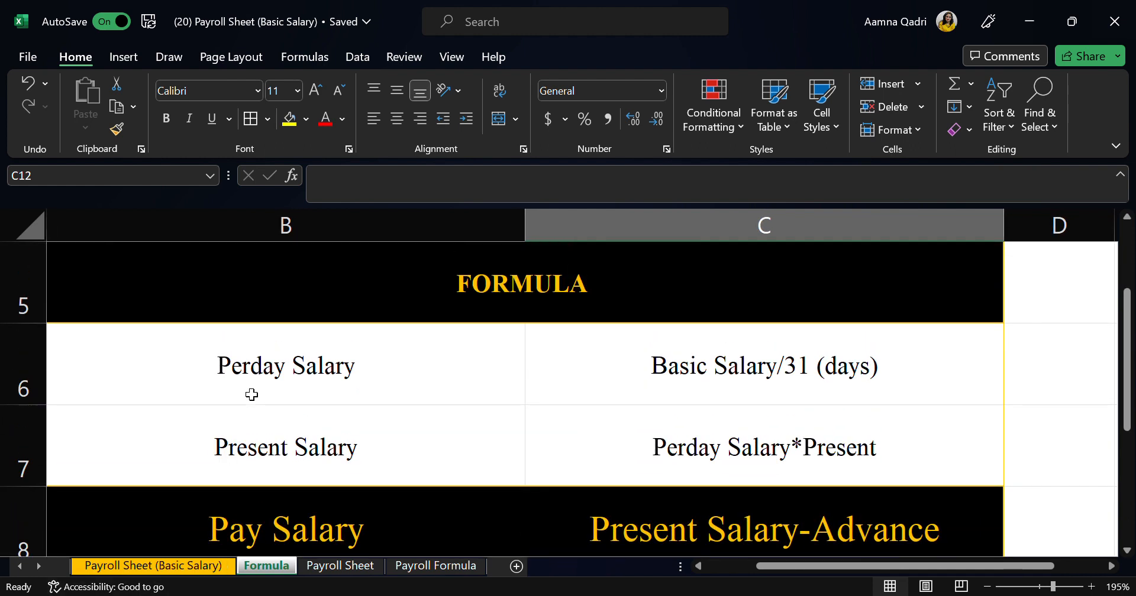
- On the Payroll Sheet (Basic Salary) worksheet, calculate the first employee's Perday Salary in E6 with =D6/31
{"action": "left_click", "coordinate": [208, 567]}
{"action": "left_click", "coordinate": [608, 289]}
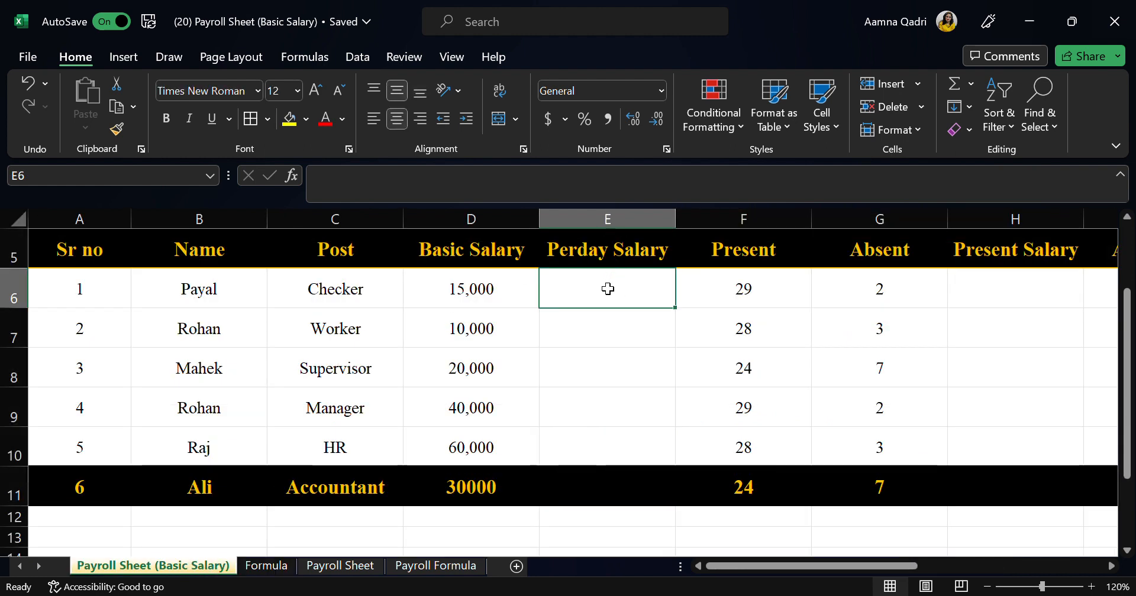
{"action": "type", "text": "="}
{"action": "left_click", "coordinate": [497, 300]}
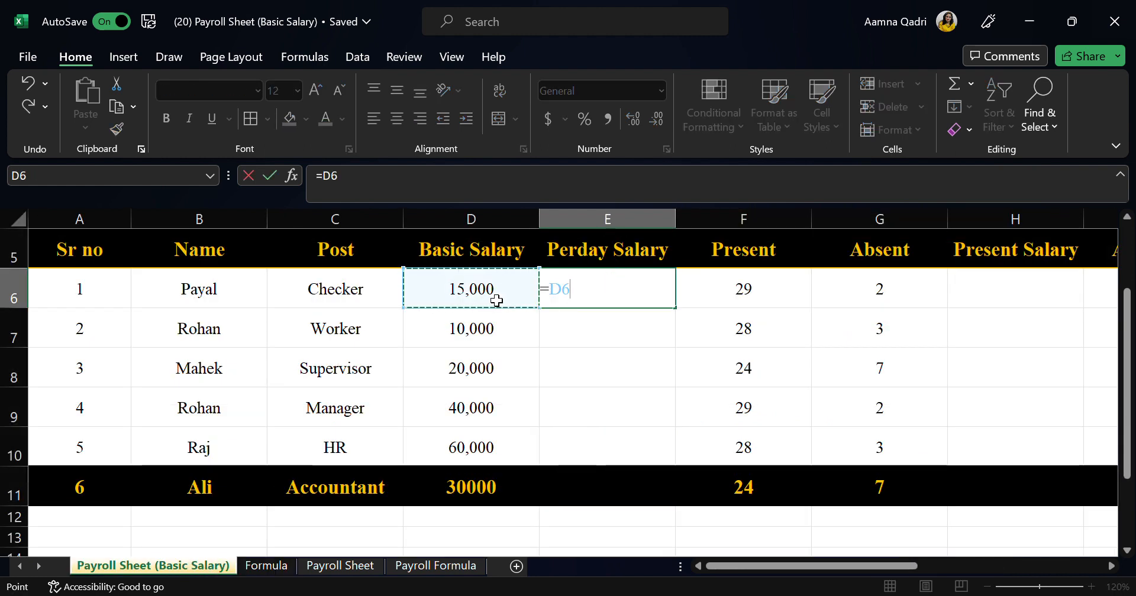
{"action": "type", "text": "/31"}
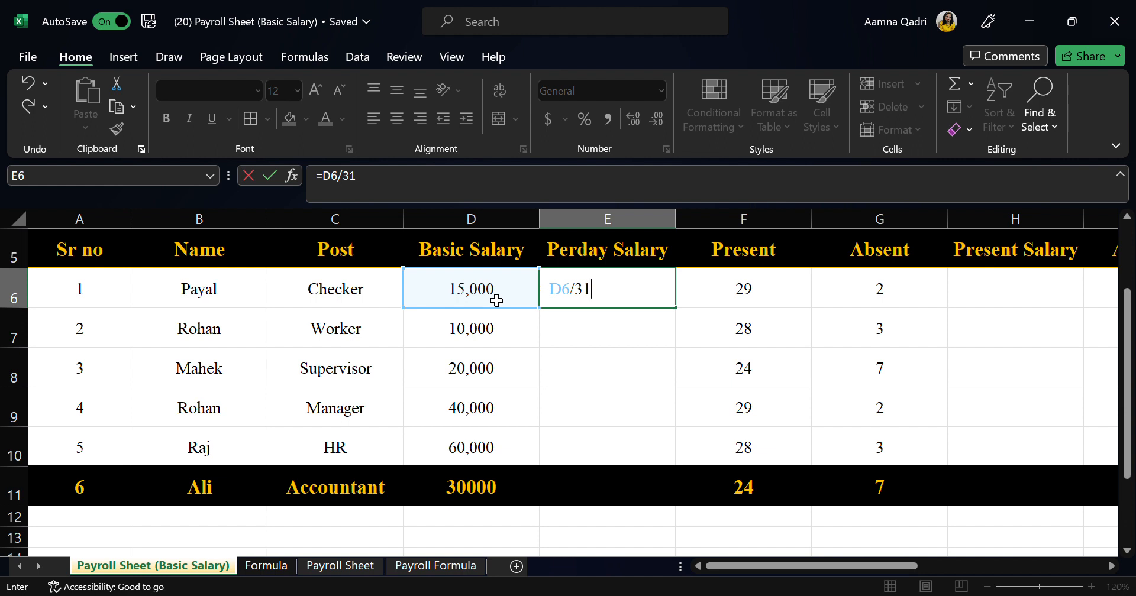
{"action": "key", "text": "Return"}
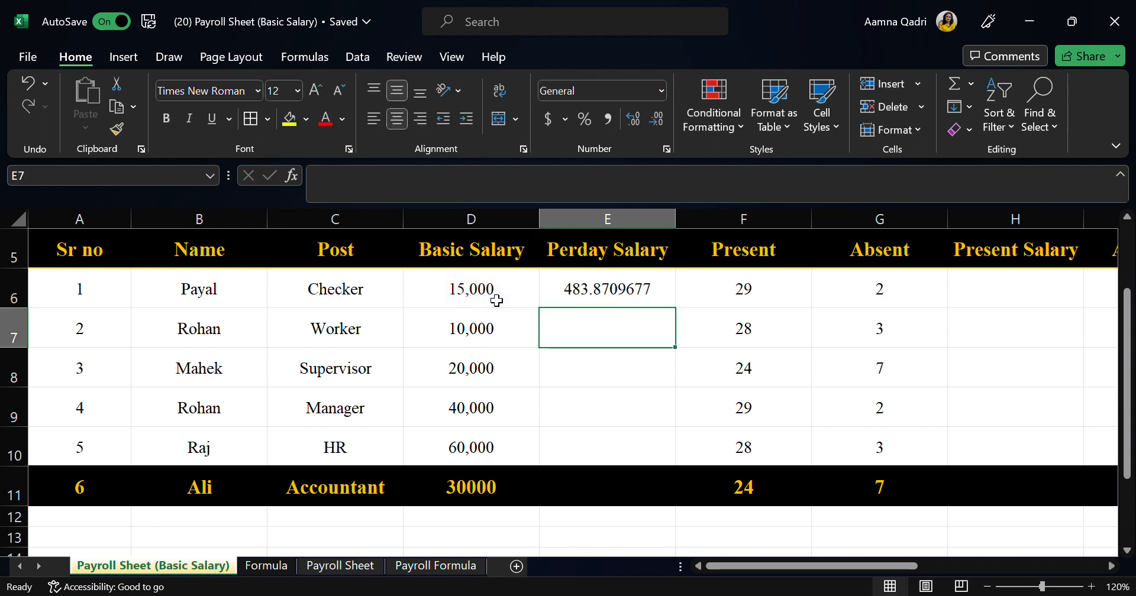
- Wrap the Perday Salary formula in E6 in ROUND with zero decimals, giving =ROUND(D6/31,0)
{"action": "double_click", "coordinate": [639, 296]}
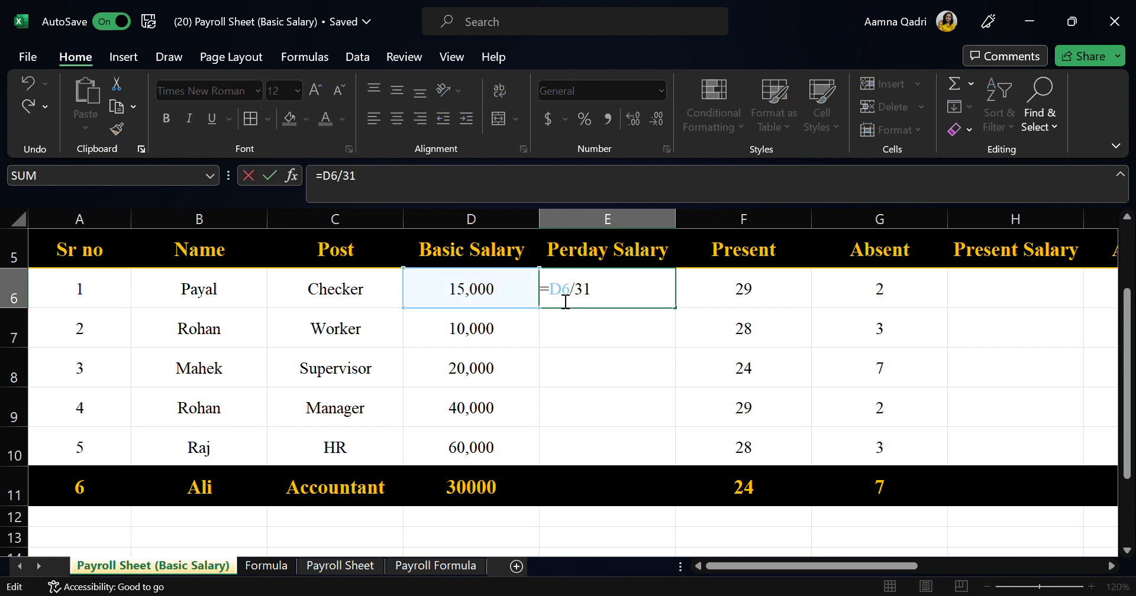
{"action": "type", "text": "round"}
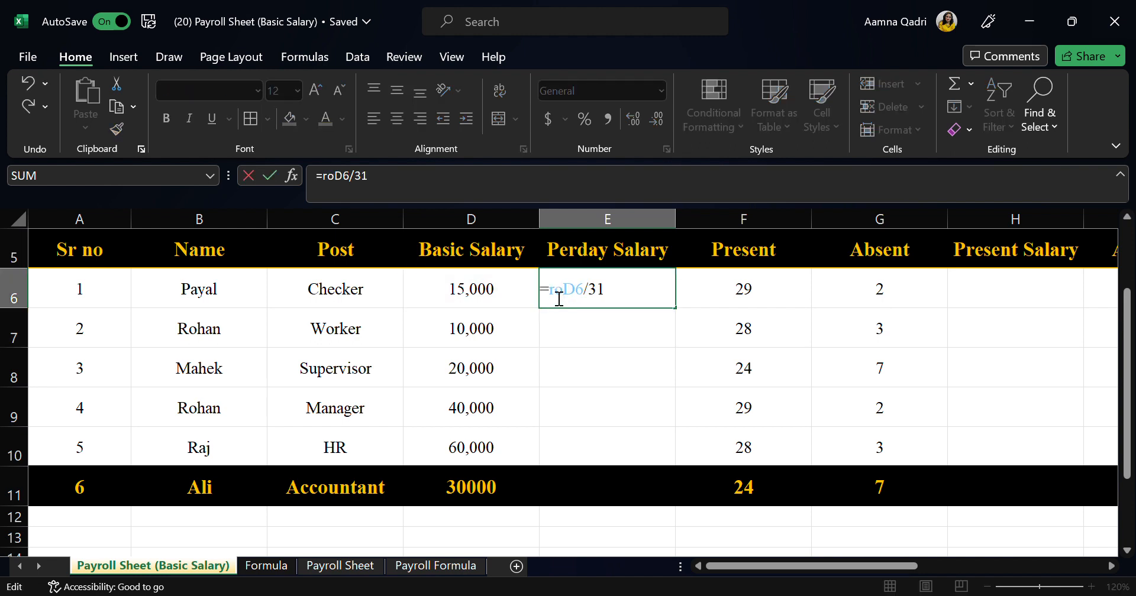
{"action": "type", "text": "("}
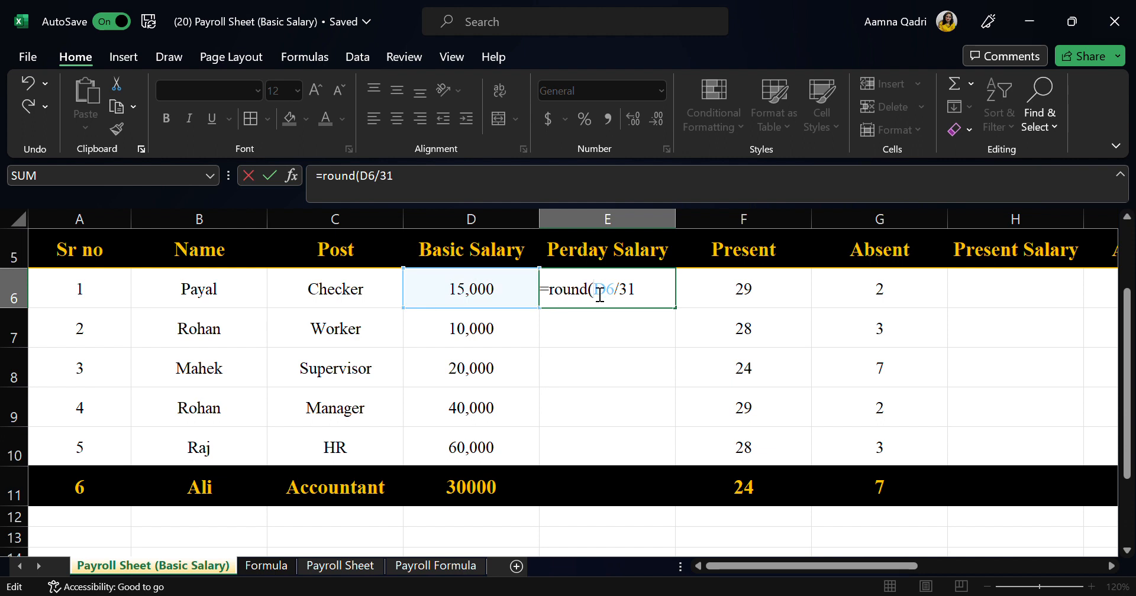
{"action": "type", "text": "0)"}
{"action": "key", "text": "Return"}
- Fill the rounded Perday Salary formula from E6 down to E11 for all employees
{"action": "left_click", "coordinate": [646, 288]}
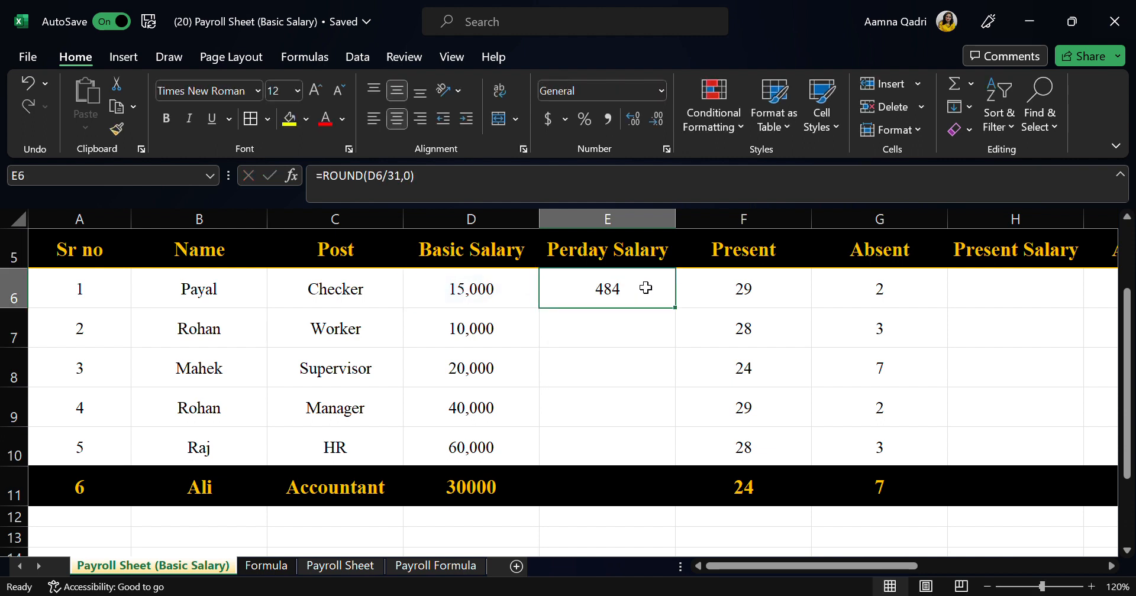
{"action": "left_click_drag", "start_coordinate": [682, 314], "coordinate": [683, 316]}
{"action": "double_click", "coordinate": [684, 315]}
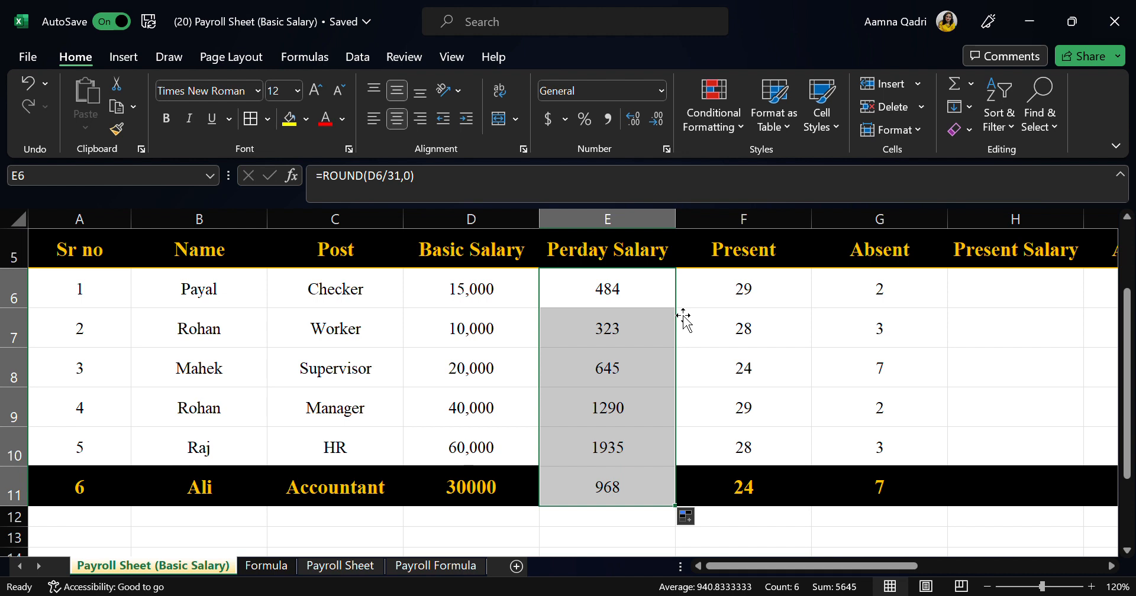
- Following the Present Salary rule on the Formula sheet, enter =E6*F6 in H6 of the payroll worksheet and fill it down to H11
{"action": "scroll", "coordinate": [789, 324], "scroll_direction": "right", "scroll_amount": 1}
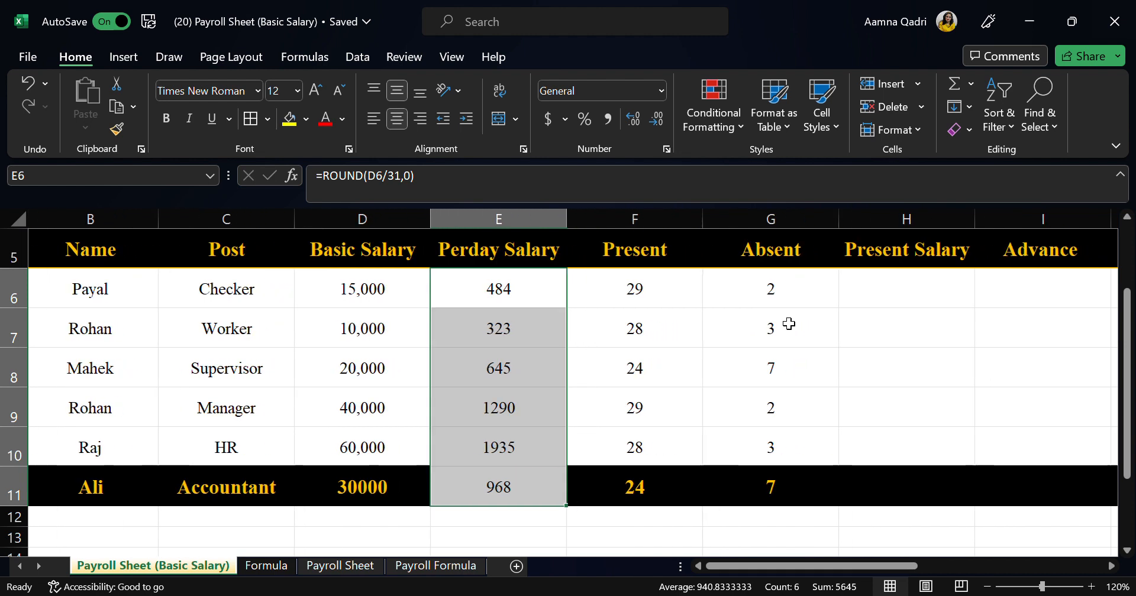
{"action": "scroll", "coordinate": [789, 324], "scroll_direction": "right", "scroll_amount": 1}
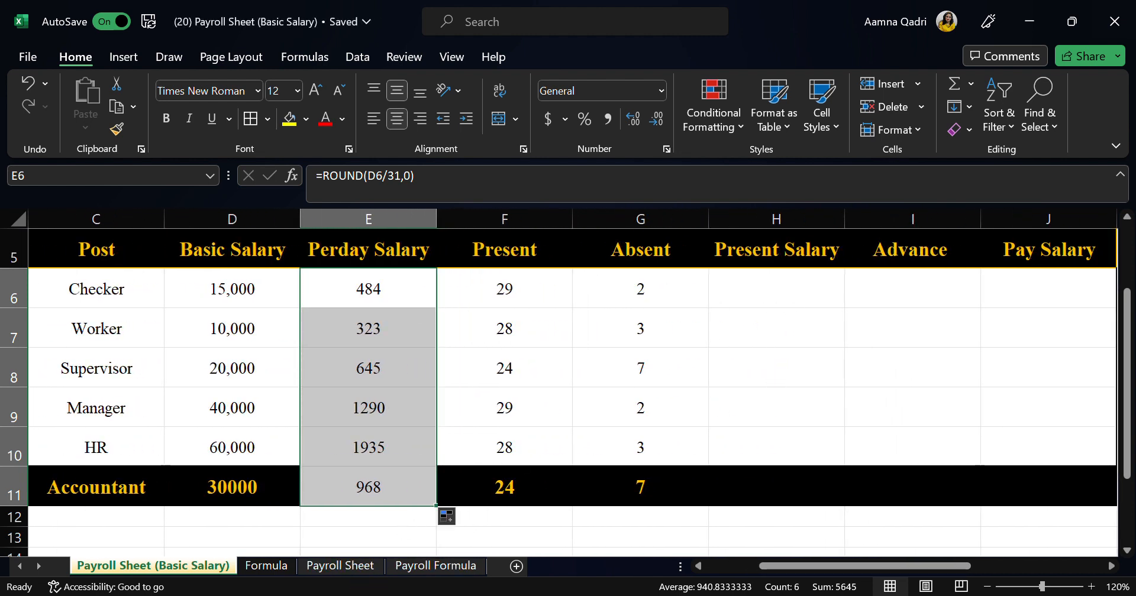
{"action": "left_click", "coordinate": [267, 573]}
{"action": "scroll", "coordinate": [479, 484], "scroll_direction": "down", "scroll_amount": 1}
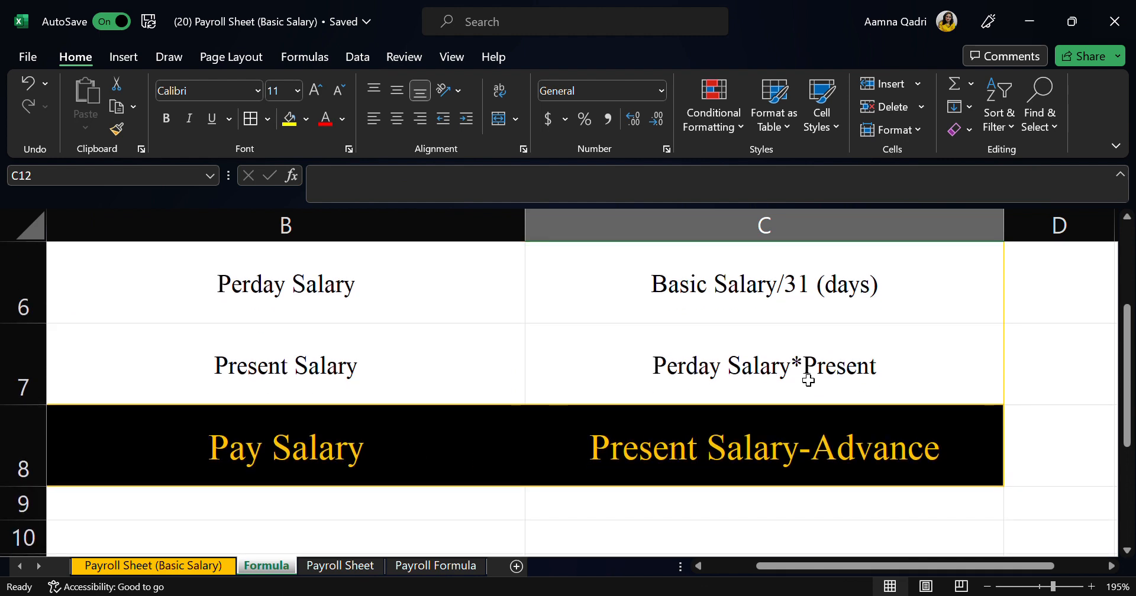
{"action": "left_click", "coordinate": [189, 568]}
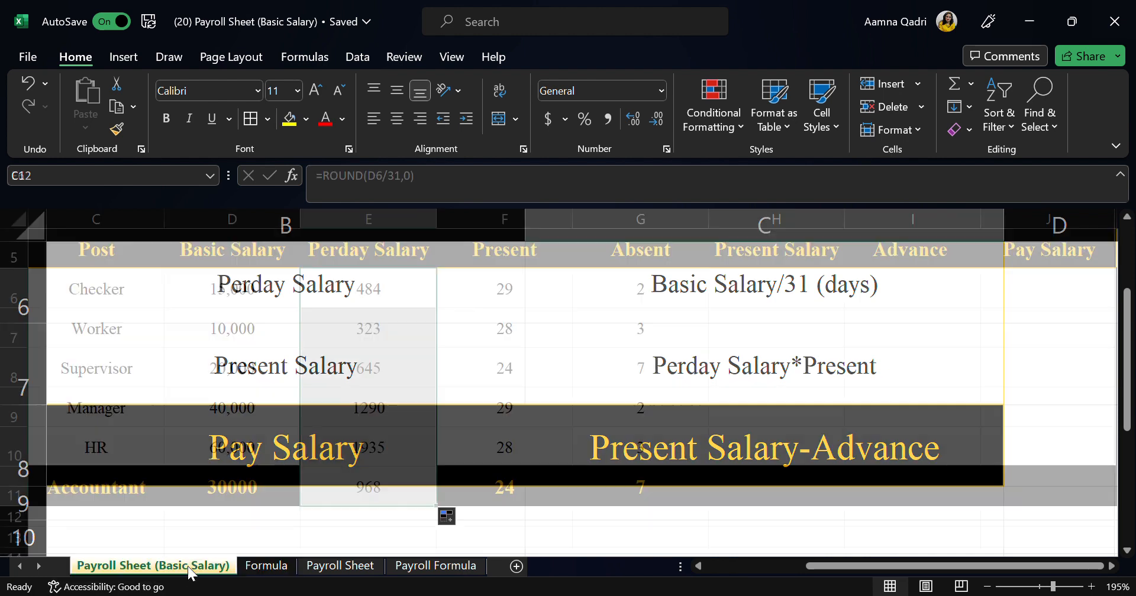
{"action": "left_click", "coordinate": [793, 305]}
{"action": "type", "text": "="}
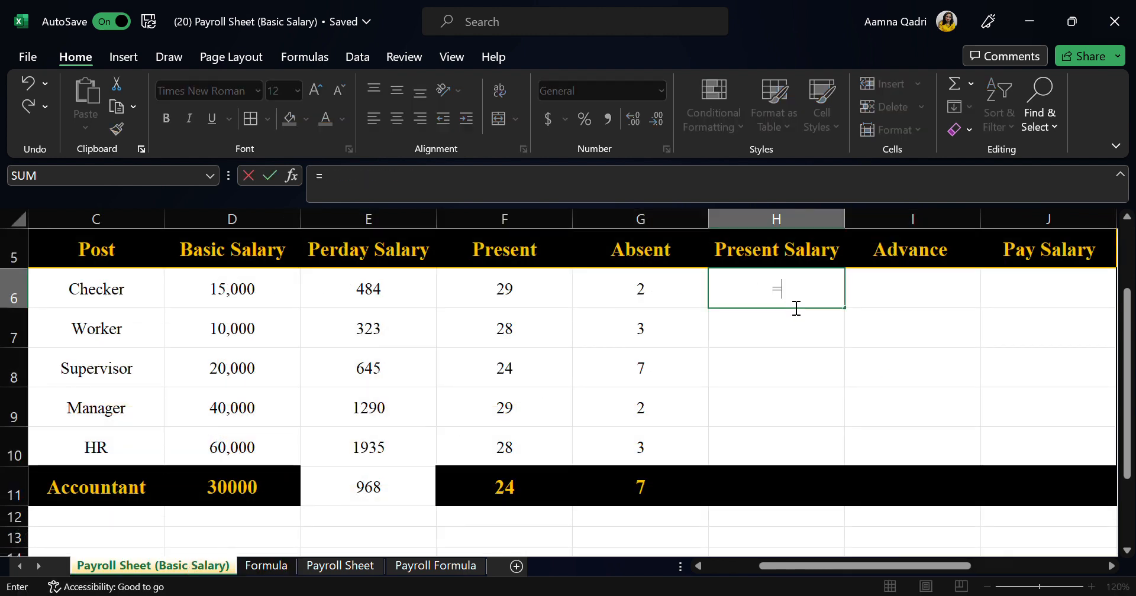
{"action": "left_click", "coordinate": [411, 293]}
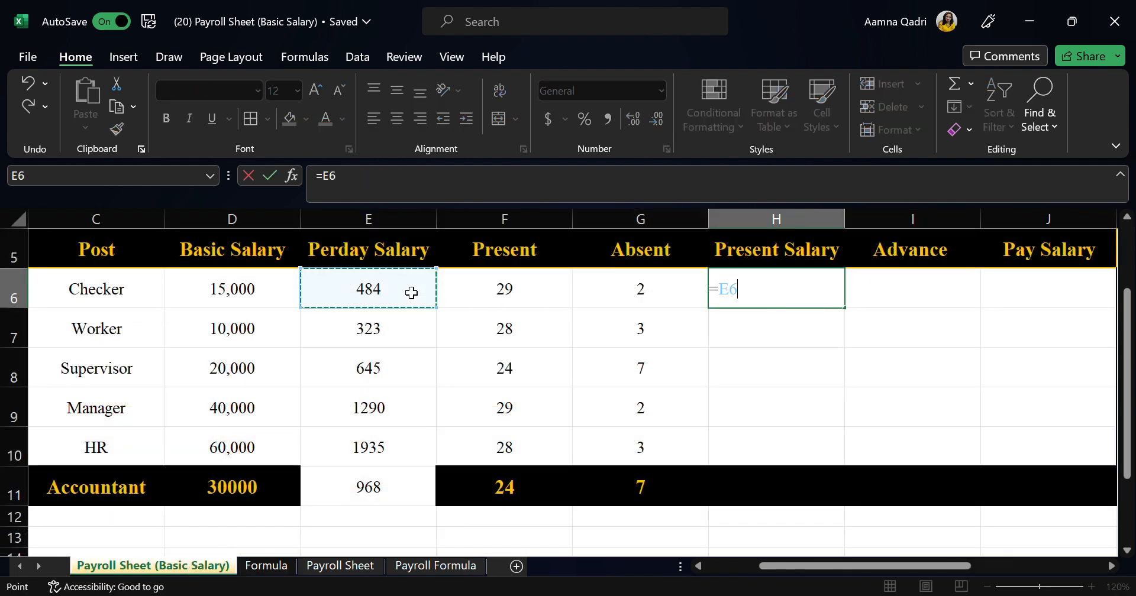
{"action": "type", "text": "*"}
{"action": "left_click", "coordinate": [516, 288]}
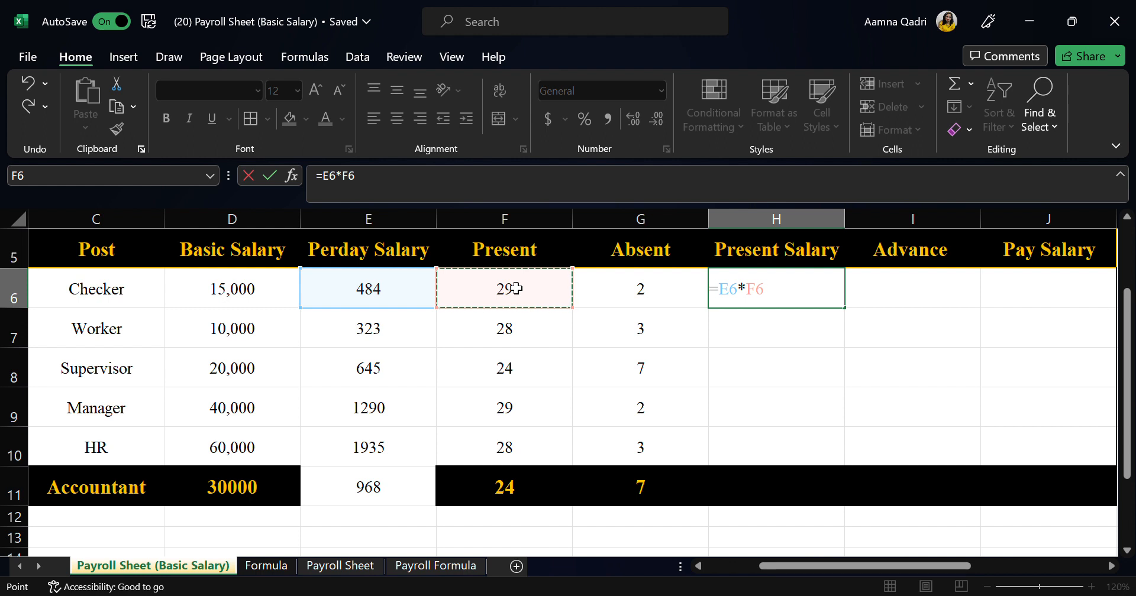
{"action": "key", "text": "Return"}
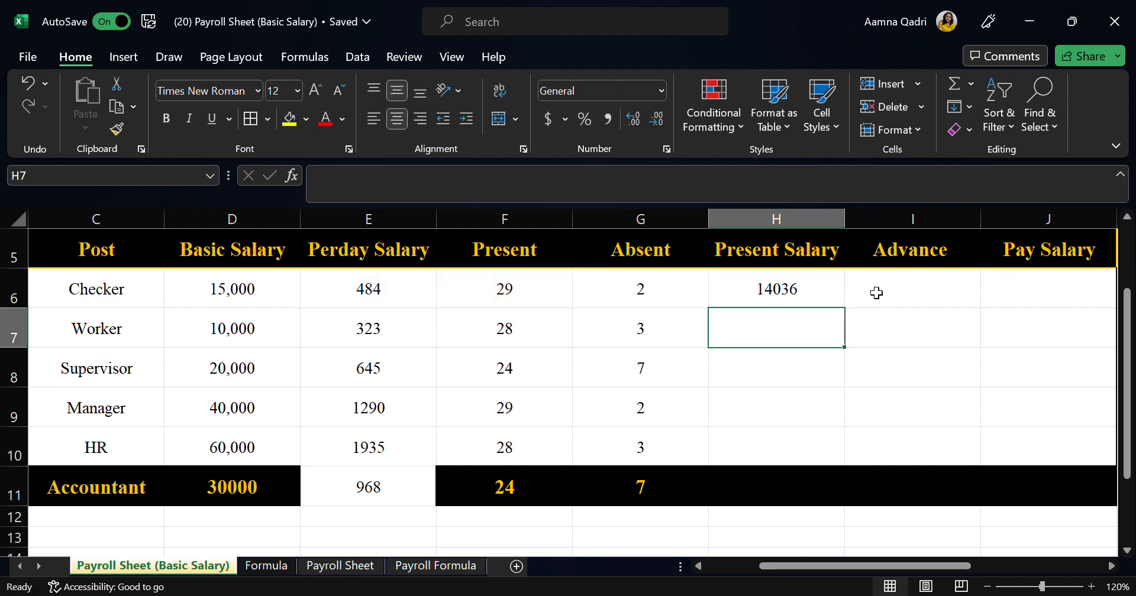
{"action": "left_click", "coordinate": [842, 294]}
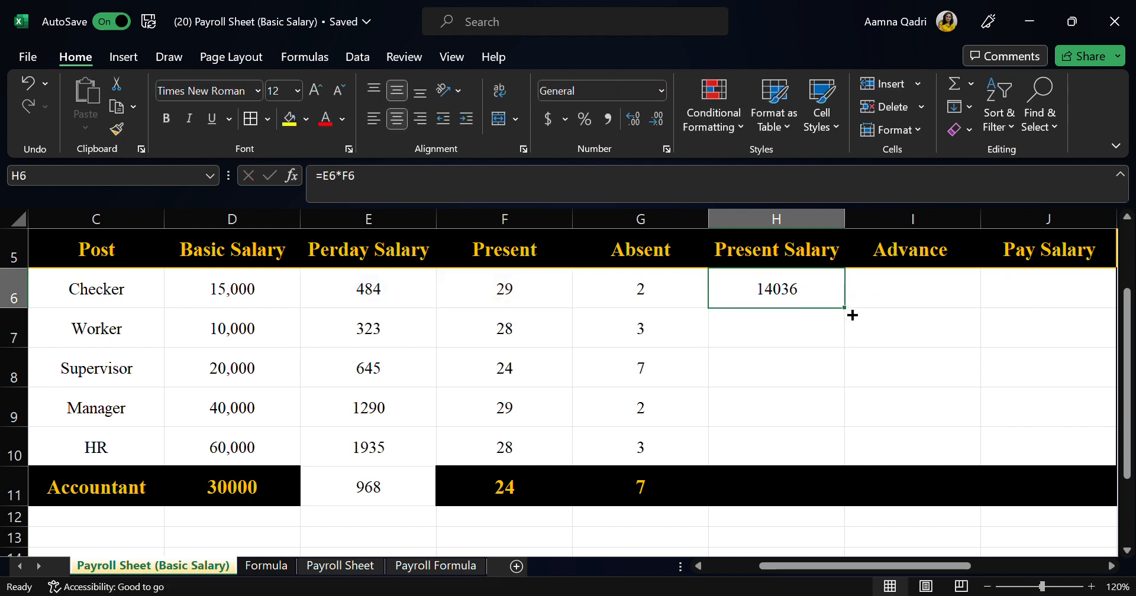
{"action": "double_click", "coordinate": [845, 308]}
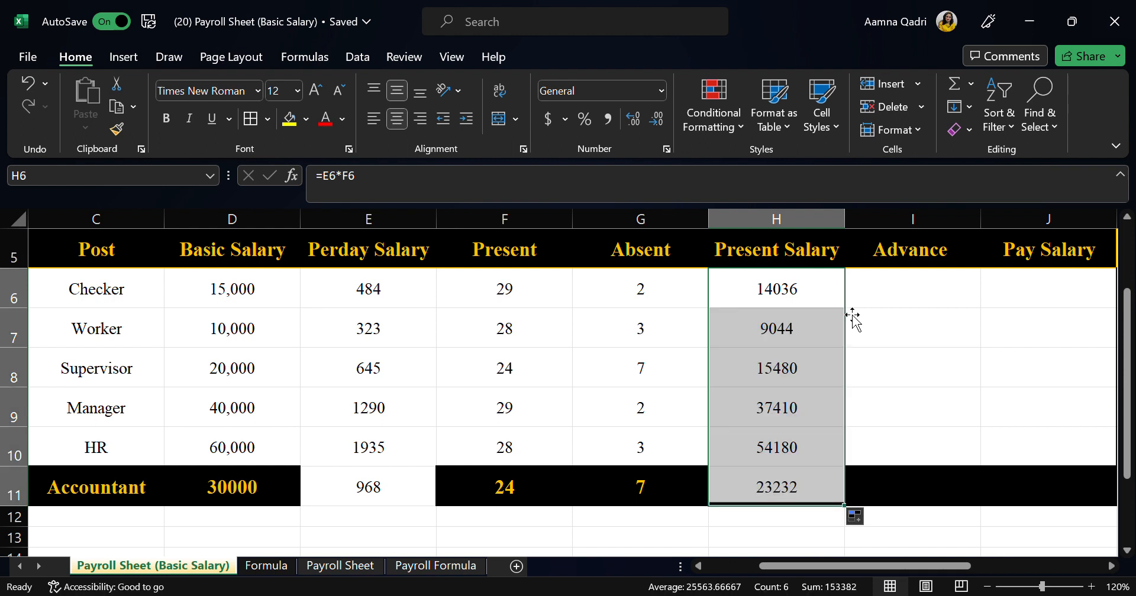
- Enter the Advance amounts 2000, 300, 500, 3000, 2000 and 3000 in I6:I11
{"action": "left_click", "coordinate": [940, 285]}
{"action": "type", "text": "2000"}
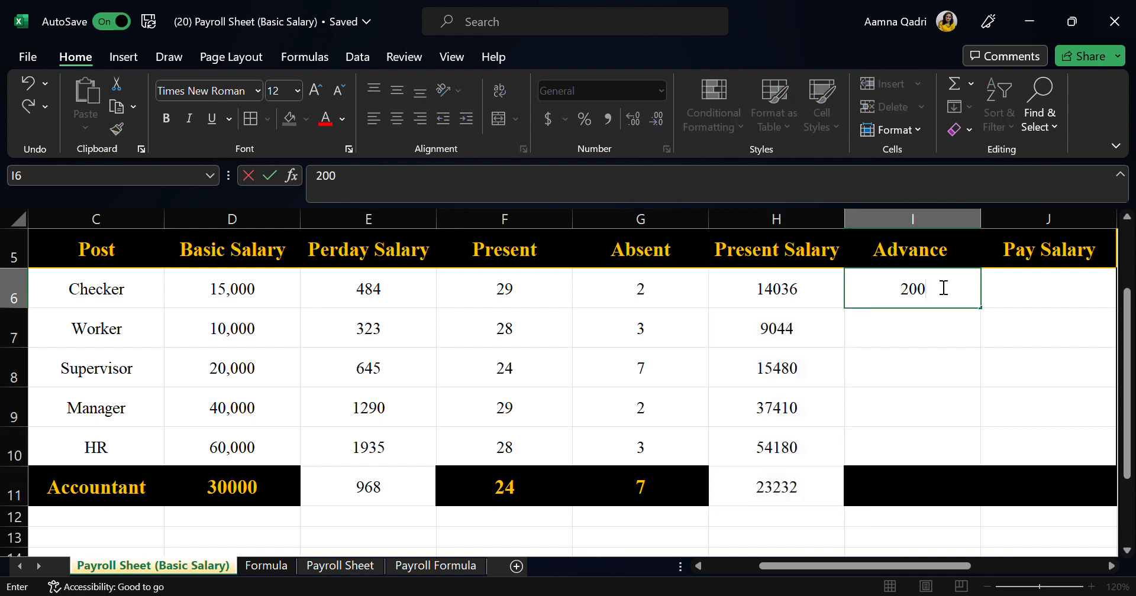
{"action": "key", "text": "Return"}
{"action": "type", "text": "300"}
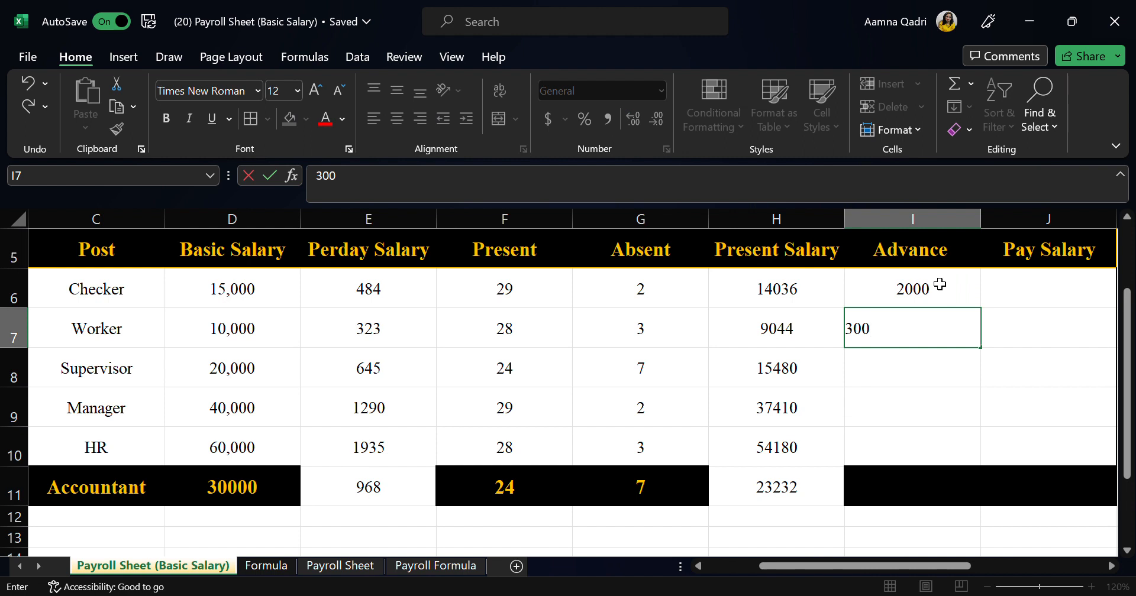
{"action": "key", "text": "Return"}
{"action": "type", "text": "500"}
{"action": "key", "text": "BackSpace"}
{"action": "key", "text": "Return"}
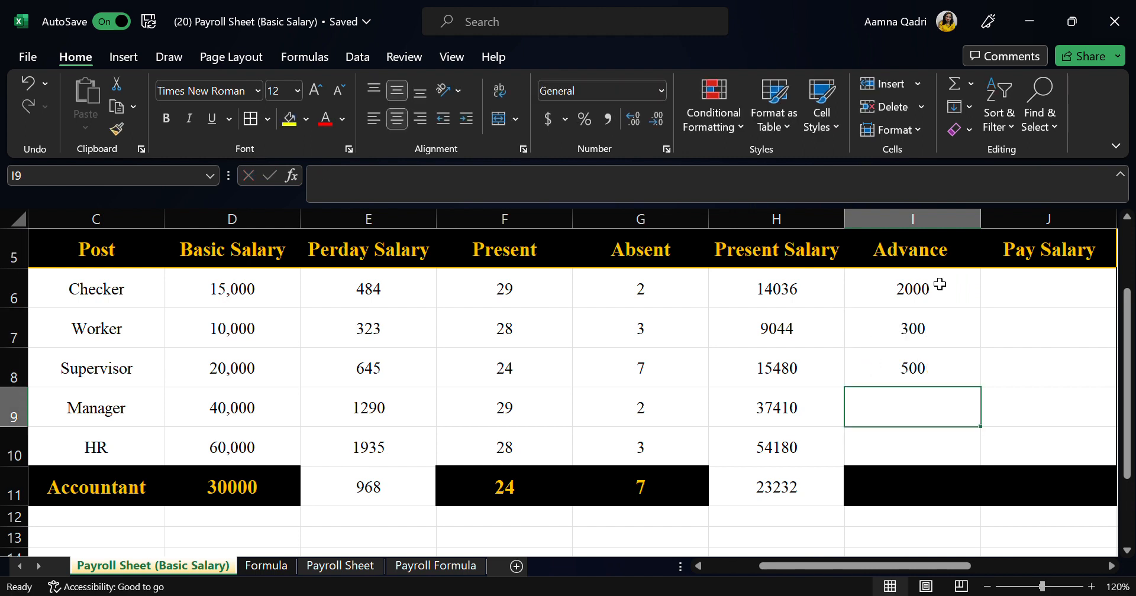
{"action": "type", "text": "3000"}
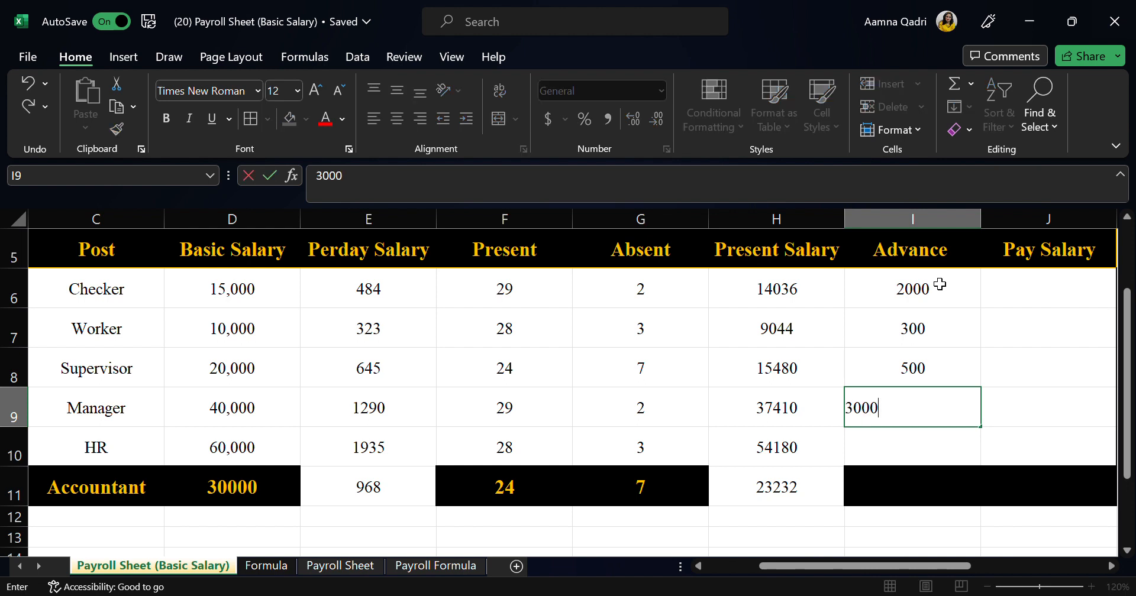
{"action": "key", "text": "Return"}
{"action": "type", "text": "2000"}
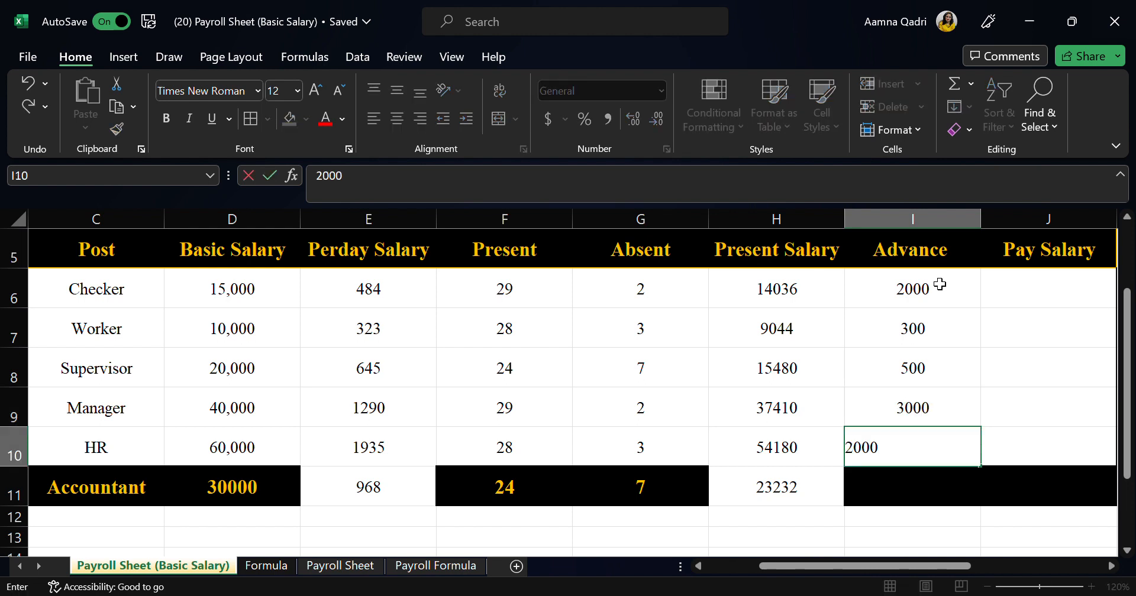
{"action": "key", "text": "Return"}
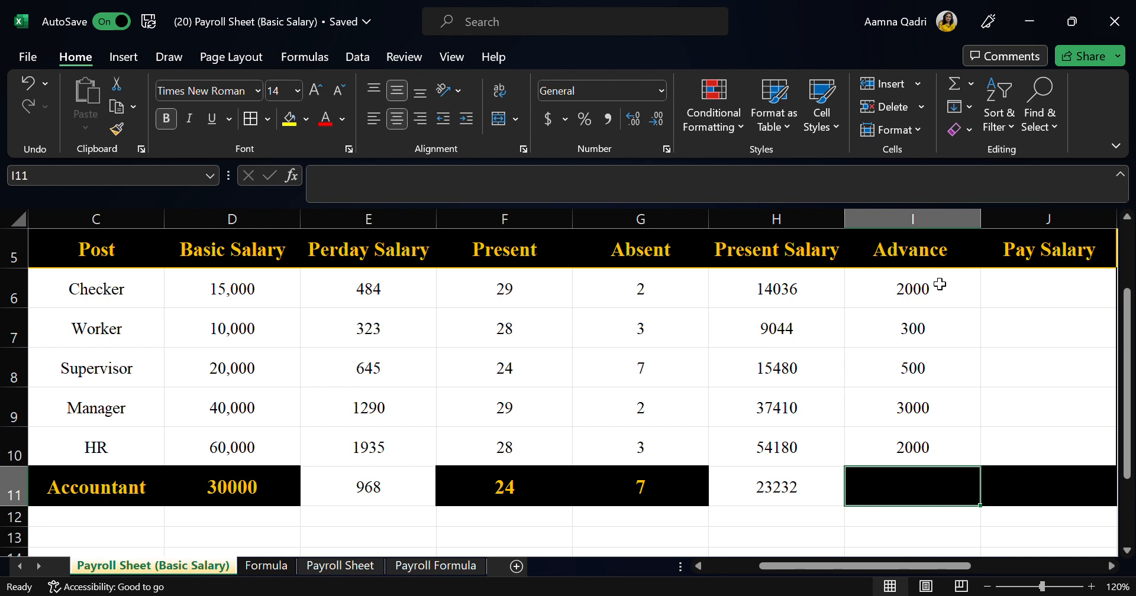
{"action": "type", "text": "3000"}
{"action": "key", "text": "Return"}
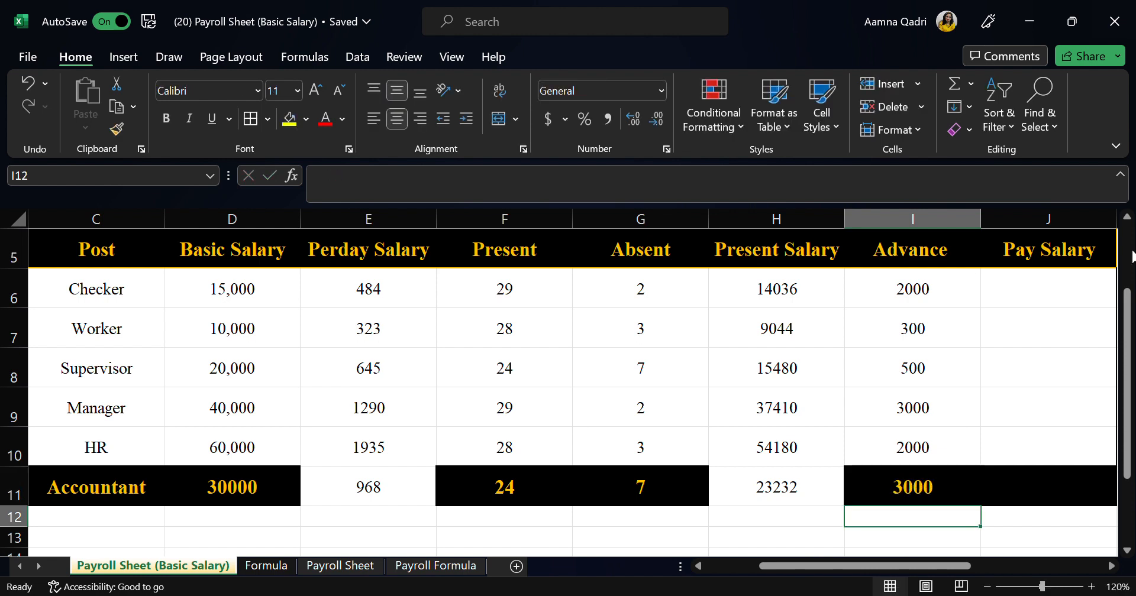
- Following the Pay Salary rule on the Formula sheet, enter =H6-I6 in J6 of the payroll worksheet and fill it down to J11
{"action": "left_click", "coordinate": [1002, 281]}
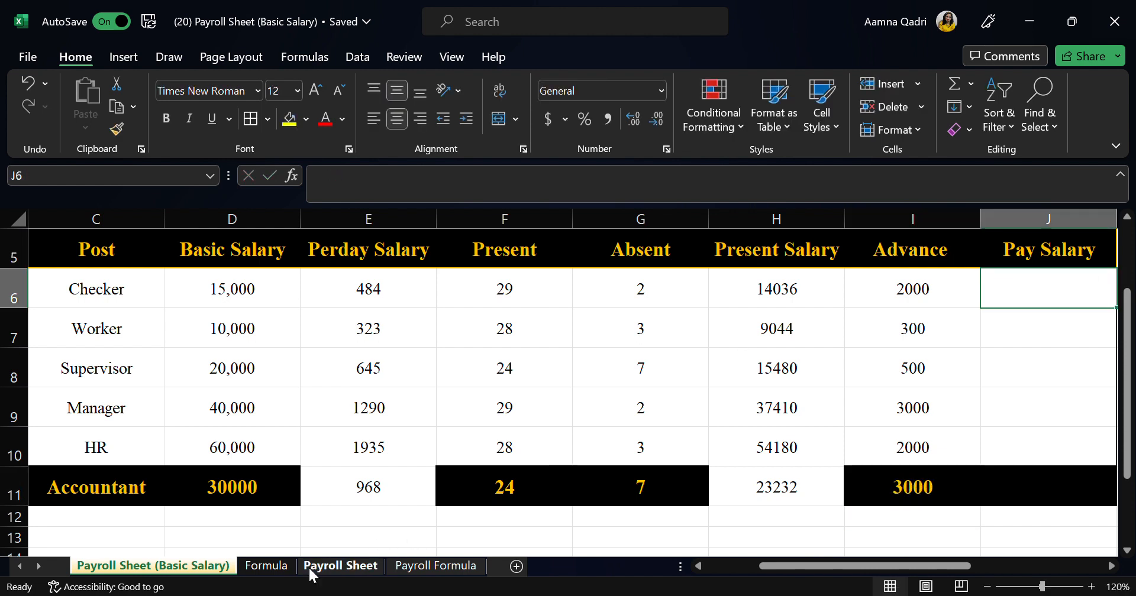
{"action": "left_click", "coordinate": [273, 569]}
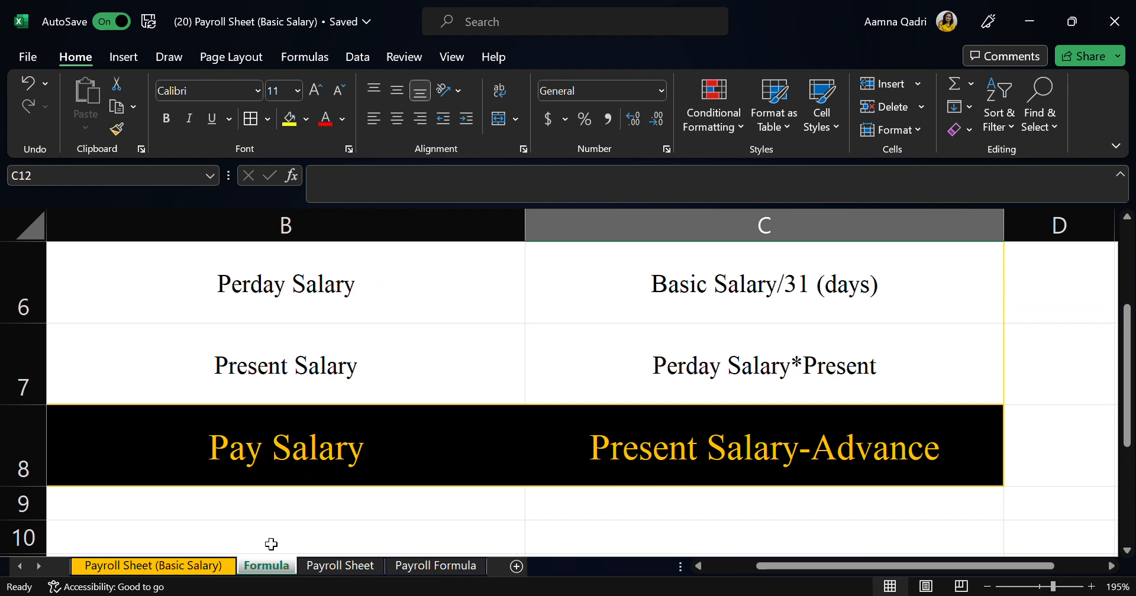
{"action": "left_click", "coordinate": [168, 571]}
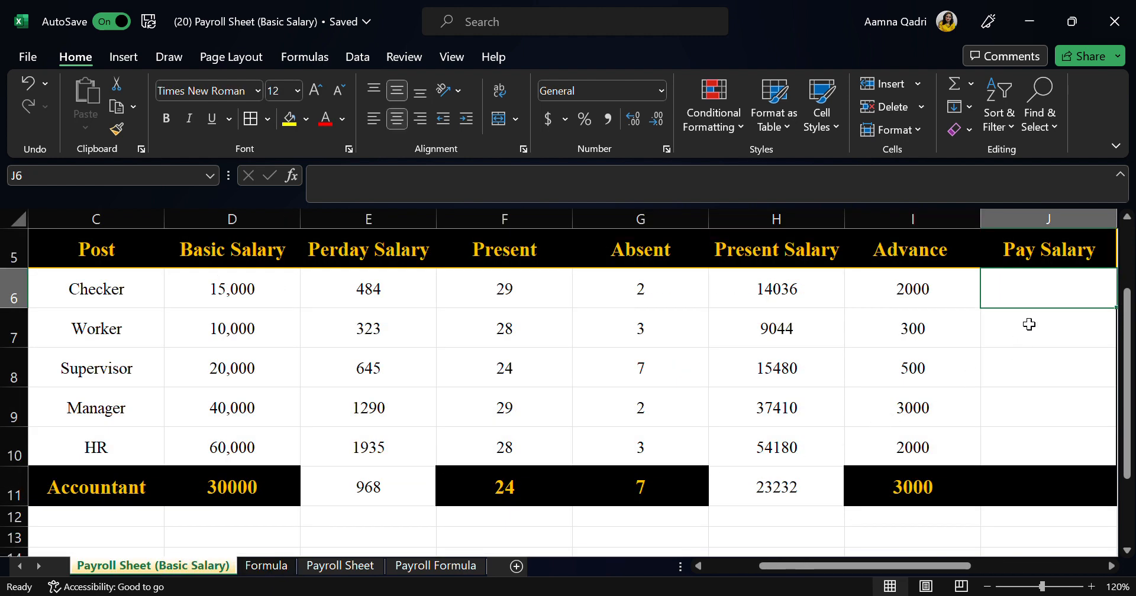
{"action": "type", "text": "="}
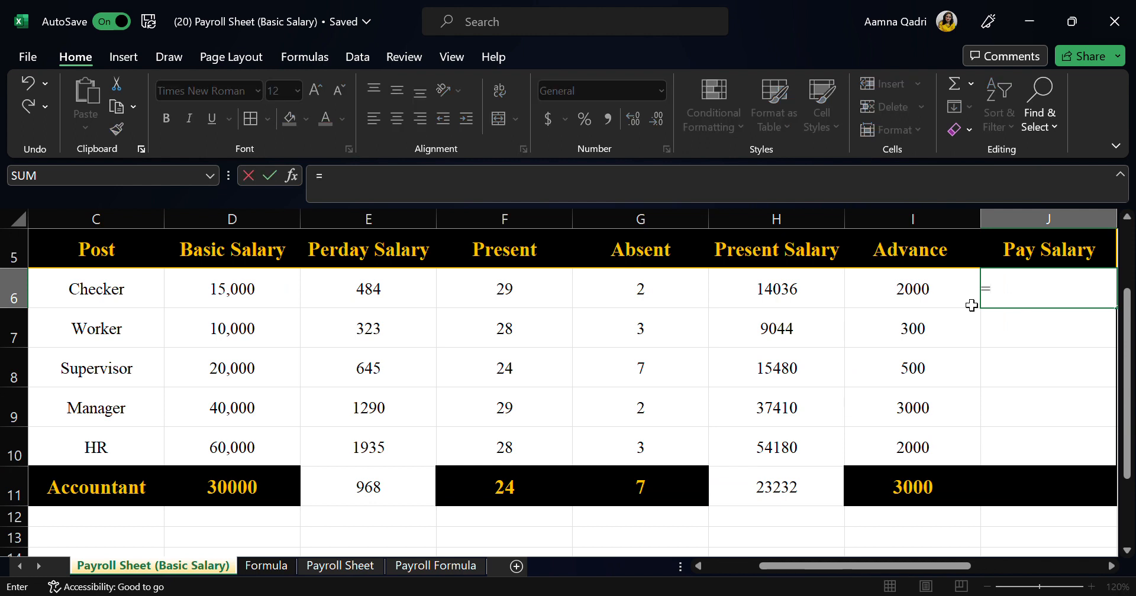
{"action": "left_click", "coordinate": [803, 297]}
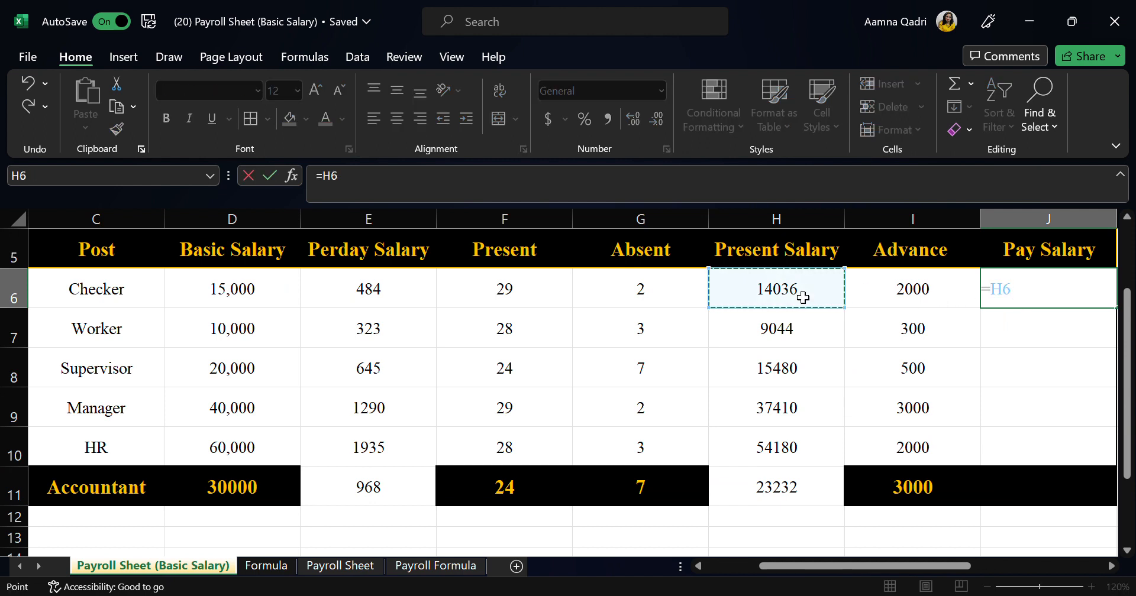
{"action": "type", "text": "-"}
{"action": "left_click", "coordinate": [931, 298]}
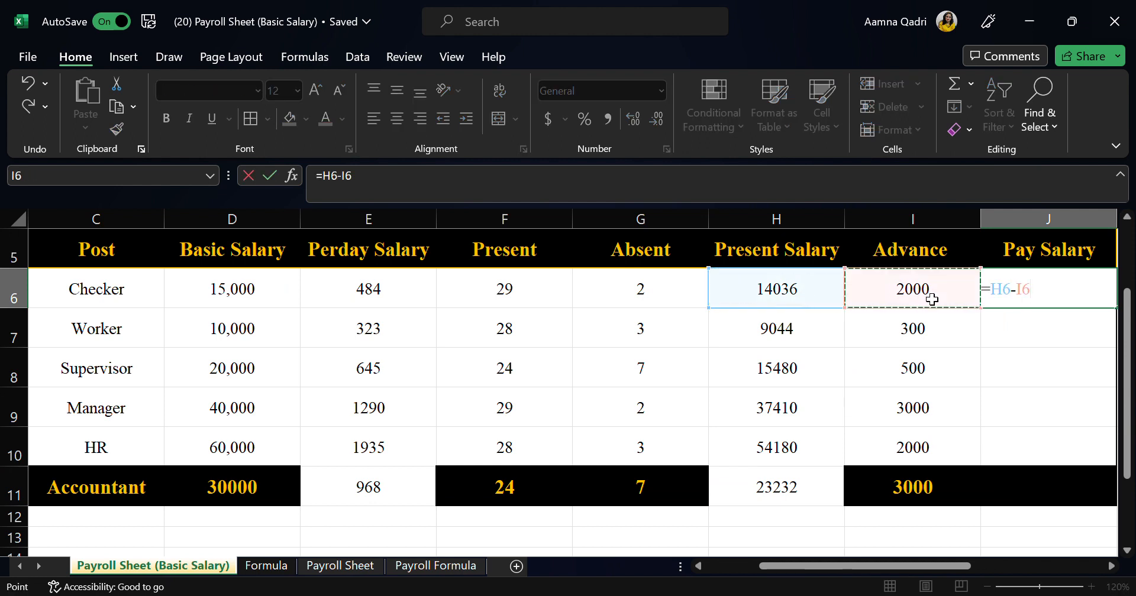
{"action": "key", "text": "Return"}
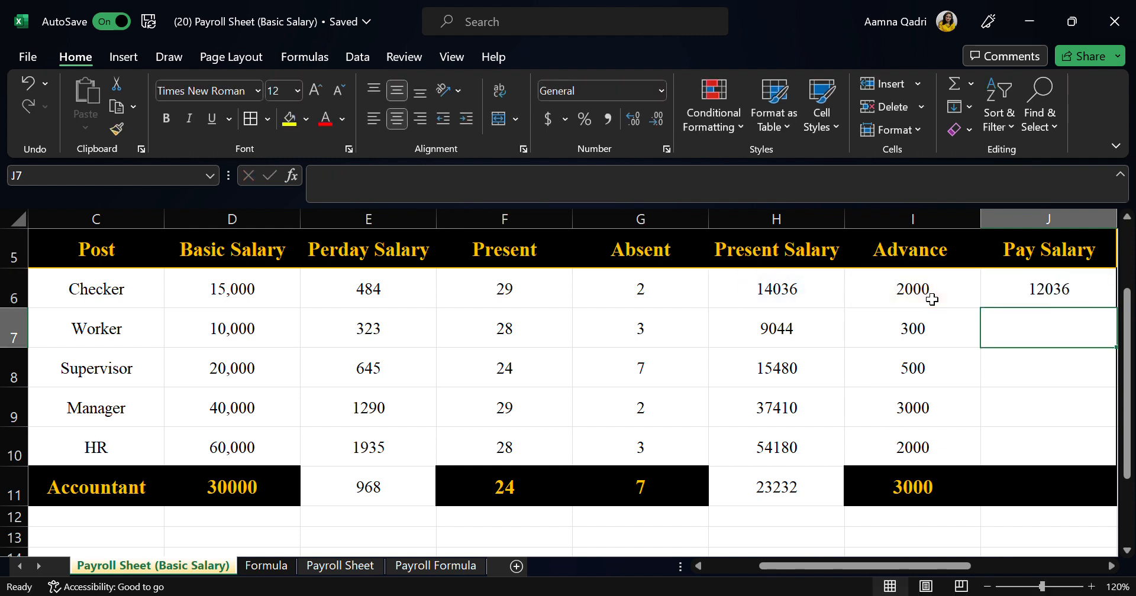
{"action": "left_click", "coordinate": [1034, 305]}
{"action": "scroll", "coordinate": [931, 347], "scroll_direction": "right", "scroll_amount": 1}
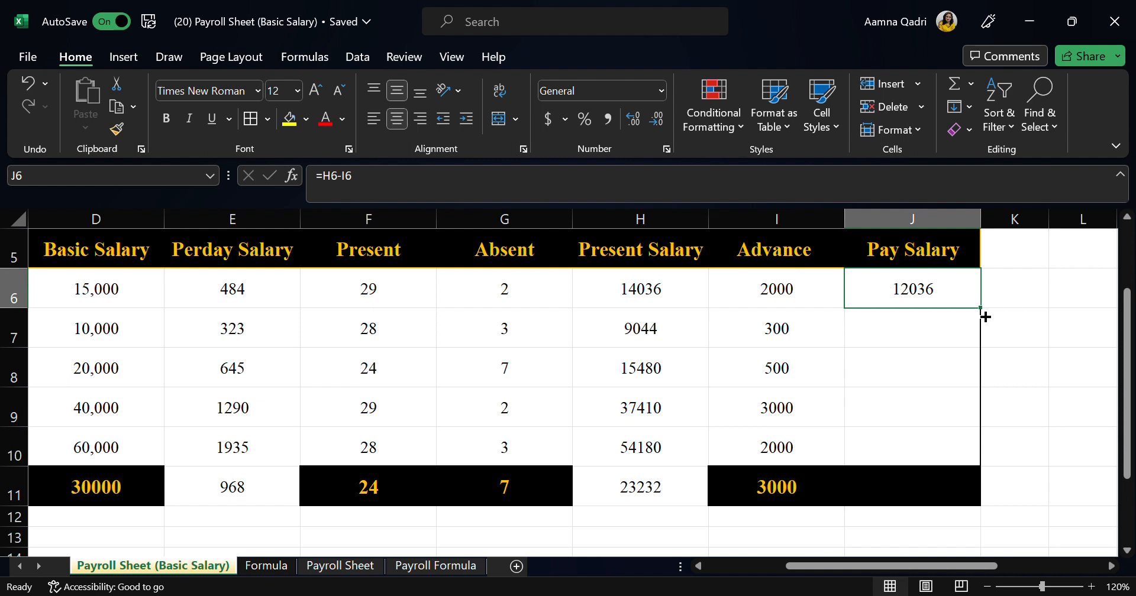
{"action": "double_click", "coordinate": [985, 316]}
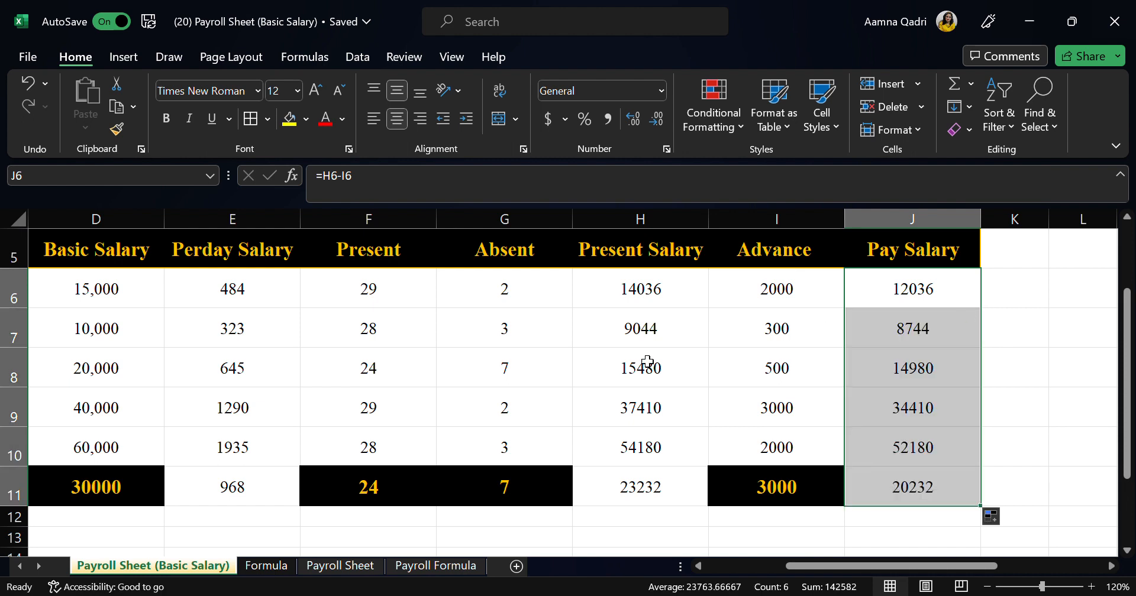
- Copy the formatting of the last employee row's Sr no cell A11 onto E11 and H11:J11 with Format Painter
{"action": "scroll", "coordinate": [301, 421], "scroll_direction": "left", "scroll_amount": 2}
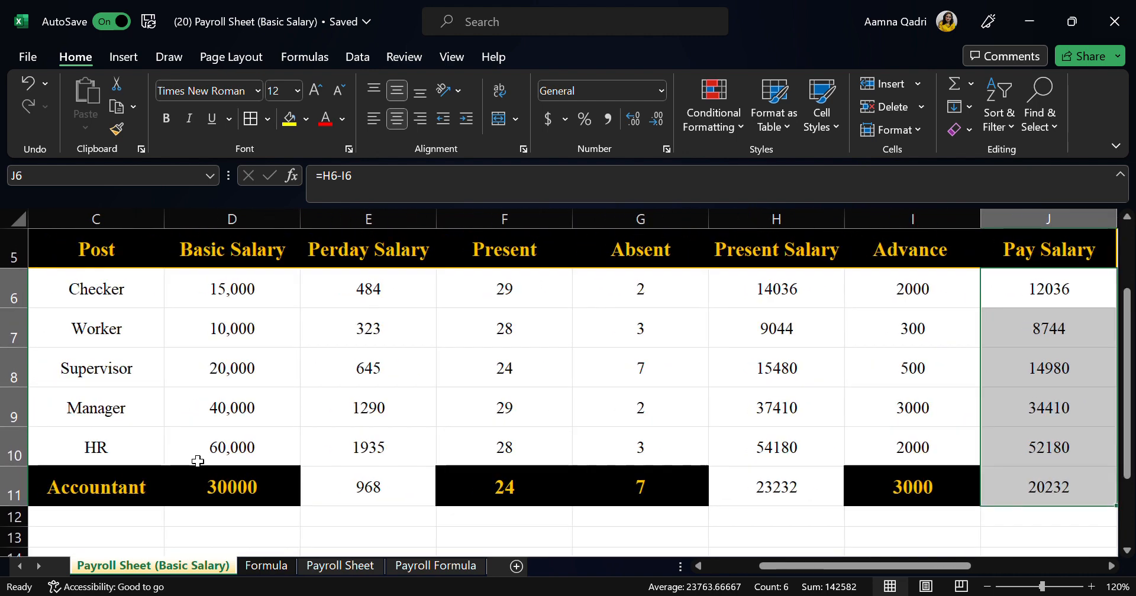
{"action": "scroll", "coordinate": [216, 456], "scroll_direction": "left", "scroll_amount": 2}
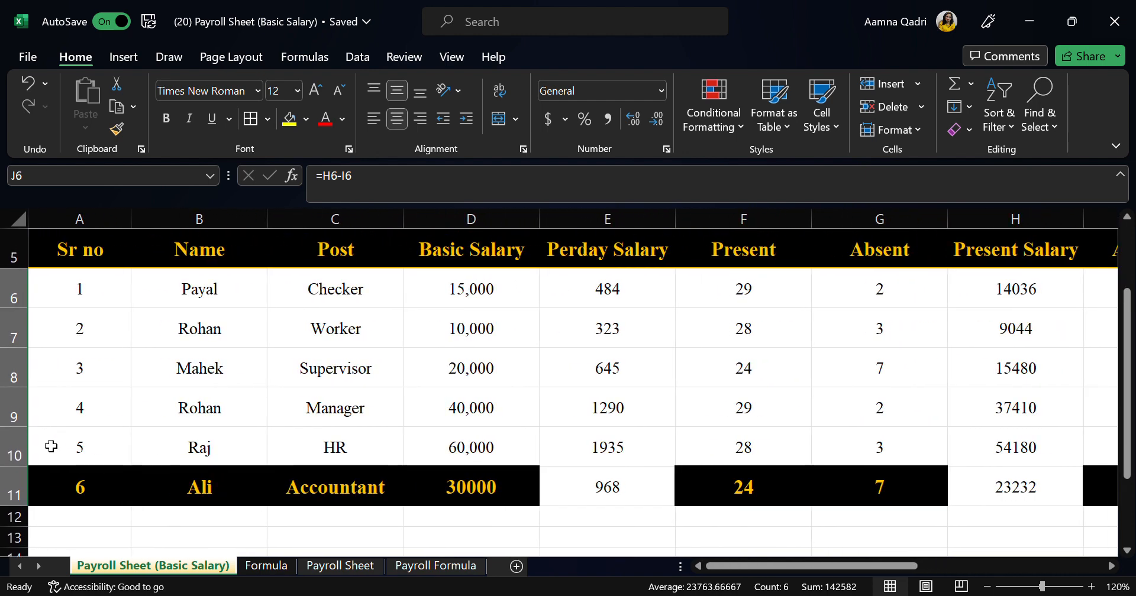
{"action": "left_click", "coordinate": [104, 495]}
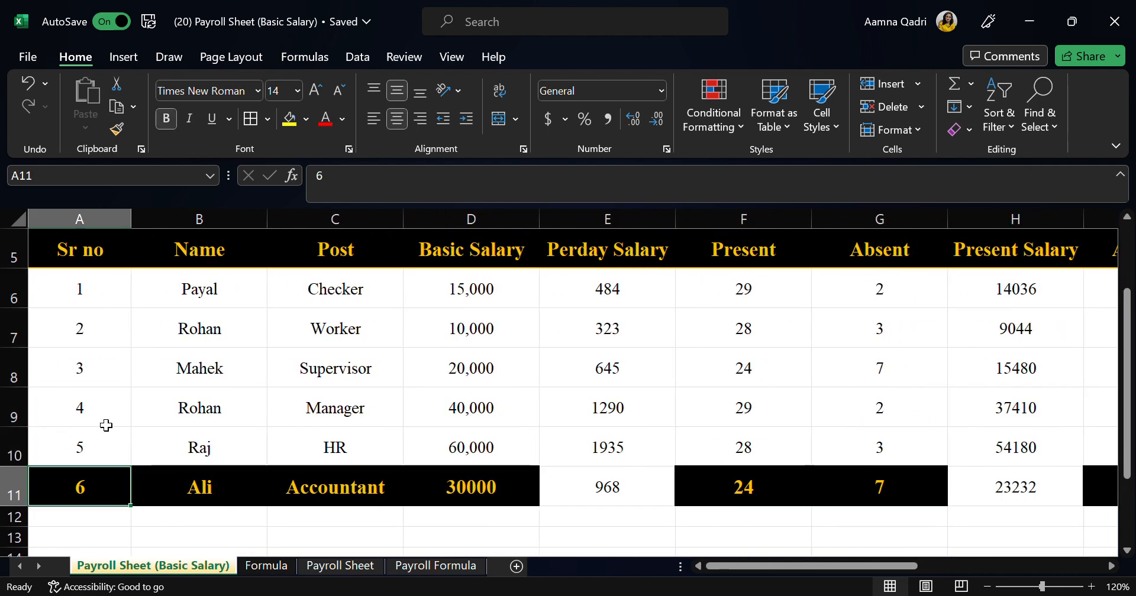
{"action": "left_click", "coordinate": [117, 129]}
{"action": "left_click_drag", "start_coordinate": [551, 493], "coordinate": [661, 501]}
{"action": "scroll", "coordinate": [662, 501], "scroll_direction": "right", "scroll_amount": 3}
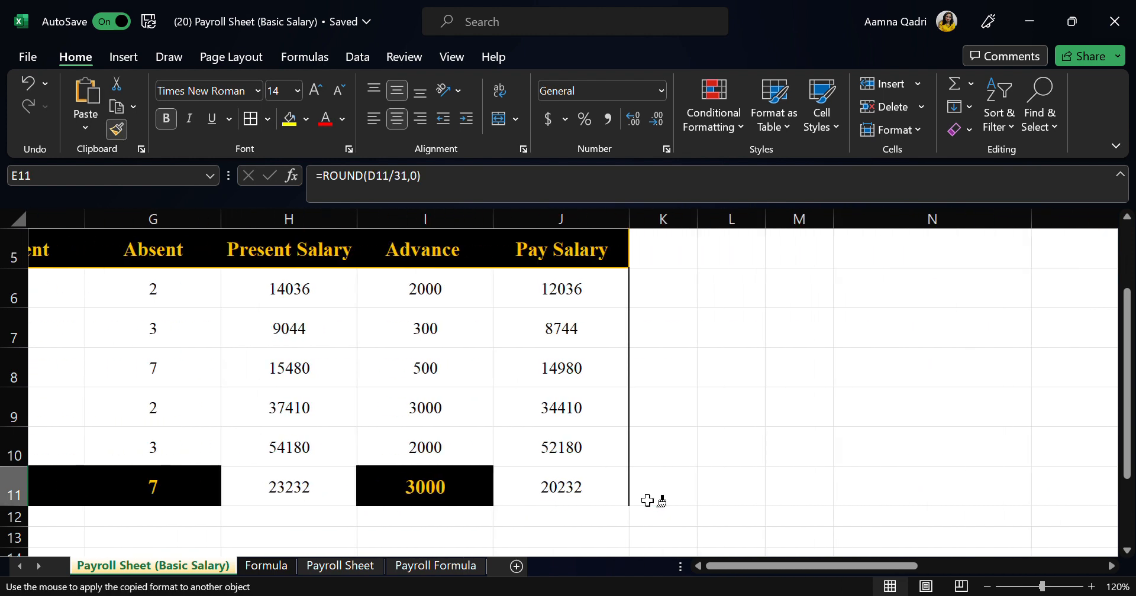
{"action": "left_click_drag", "start_coordinate": [289, 484], "coordinate": [506, 488]}
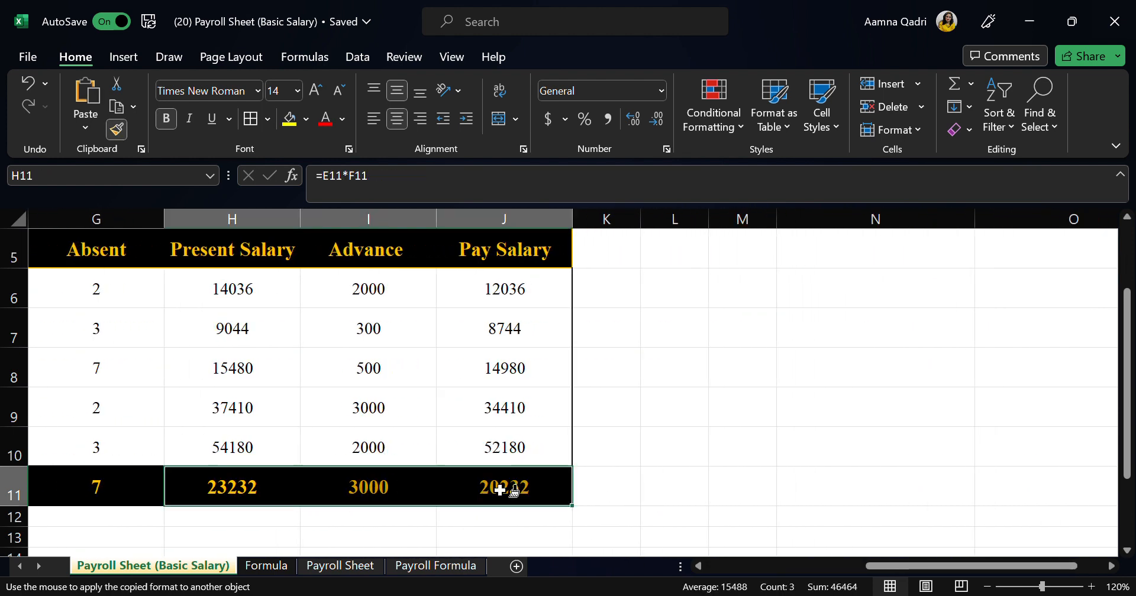
{"action": "left_click", "coordinate": [123, 127]}
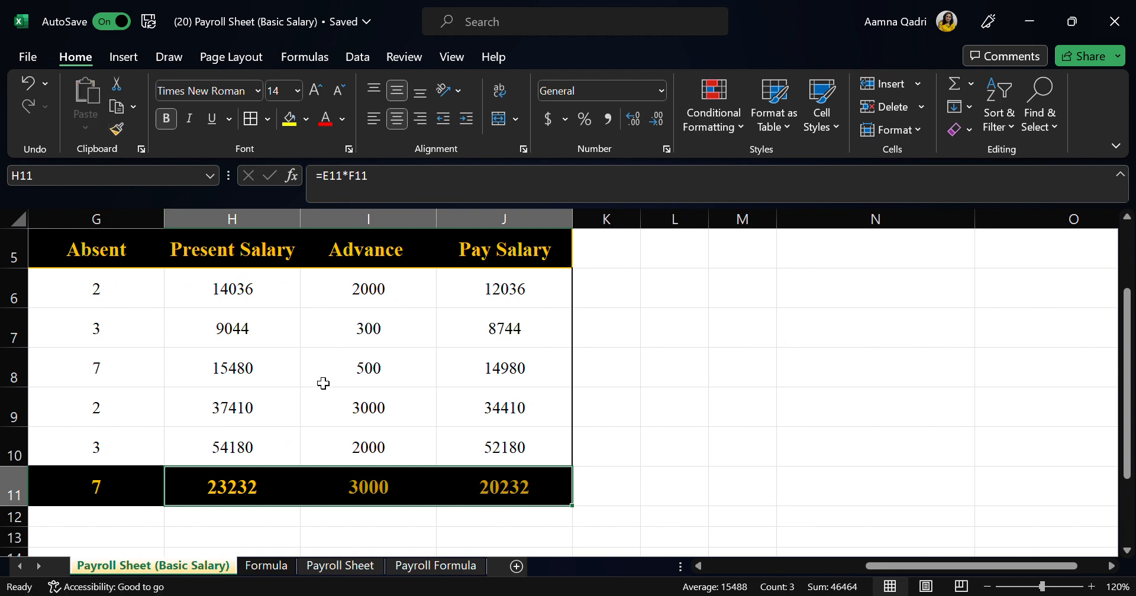
- On the Payroll Sheet worksheet, make the header in K1 read TD and the header in J1 read EPF(8%)
{"action": "scroll", "coordinate": [322, 382], "scroll_direction": "left", "scroll_amount": 3}
{"action": "scroll", "coordinate": [323, 383], "scroll_direction": "up", "scroll_amount": 1}
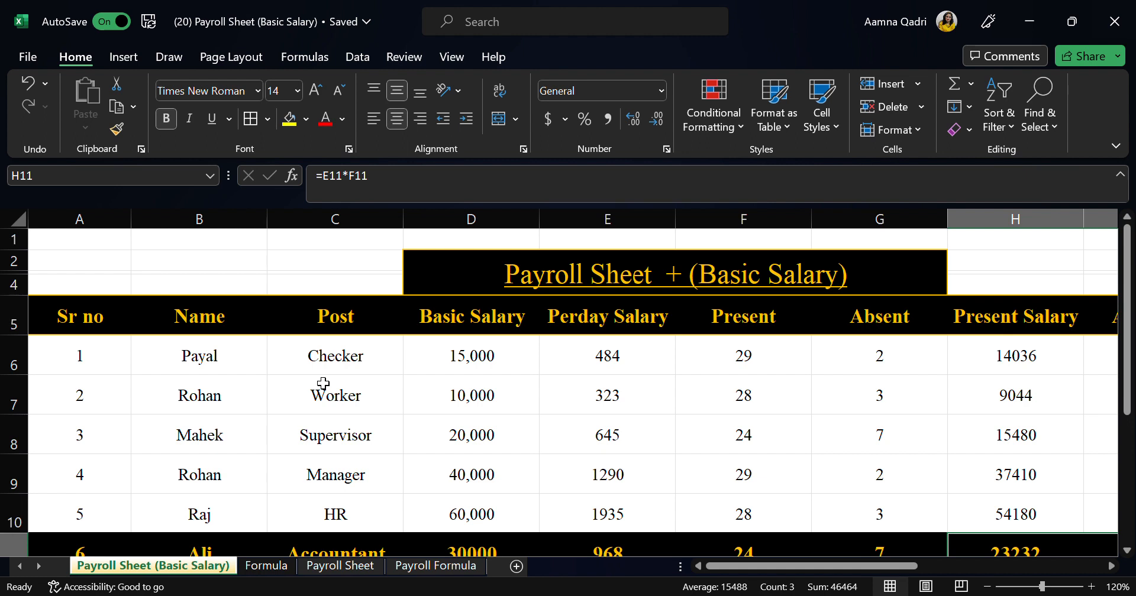
{"action": "left_click", "coordinate": [330, 567]}
{"action": "scroll", "coordinate": [227, 335], "scroll_direction": "left", "scroll_amount": 11}
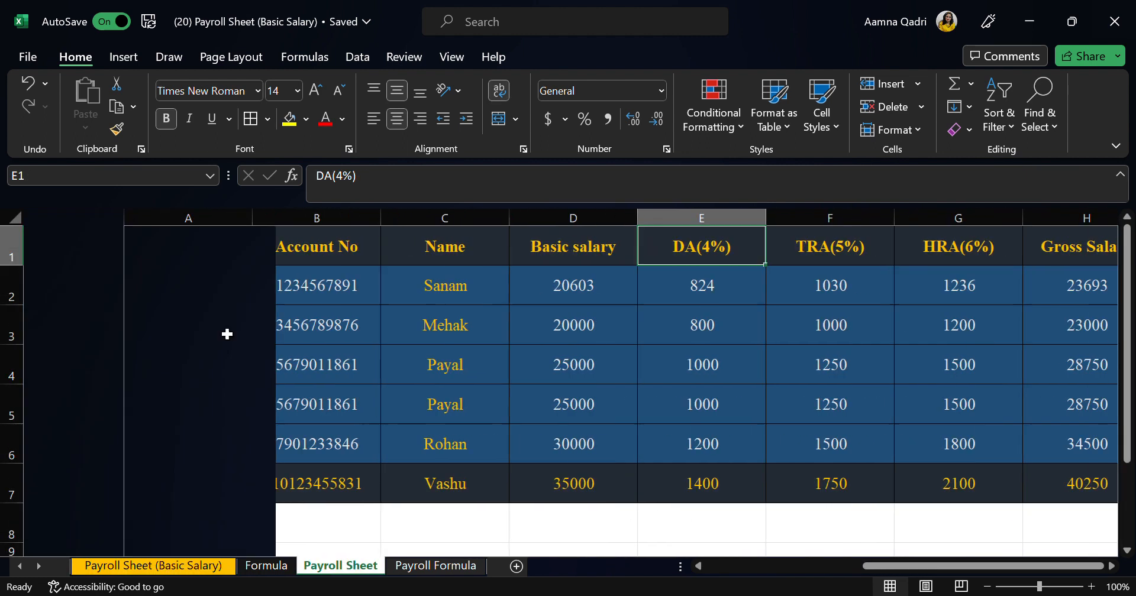
{"action": "scroll", "coordinate": [227, 334], "scroll_direction": "up", "scroll_amount": 1}
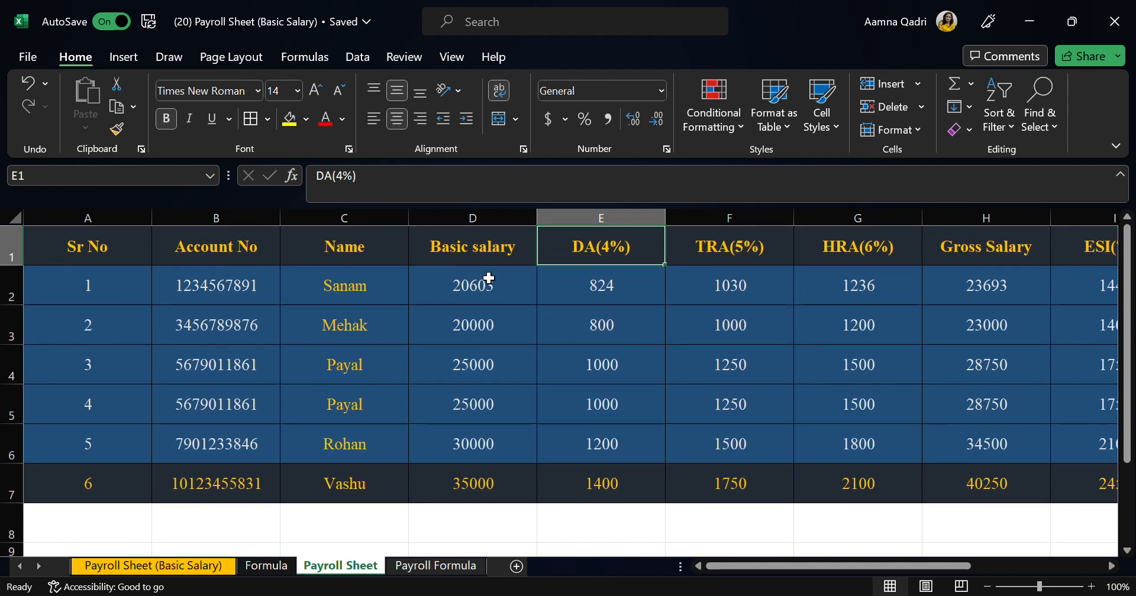
{"action": "scroll", "coordinate": [720, 321], "scroll_direction": "right", "scroll_amount": 4}
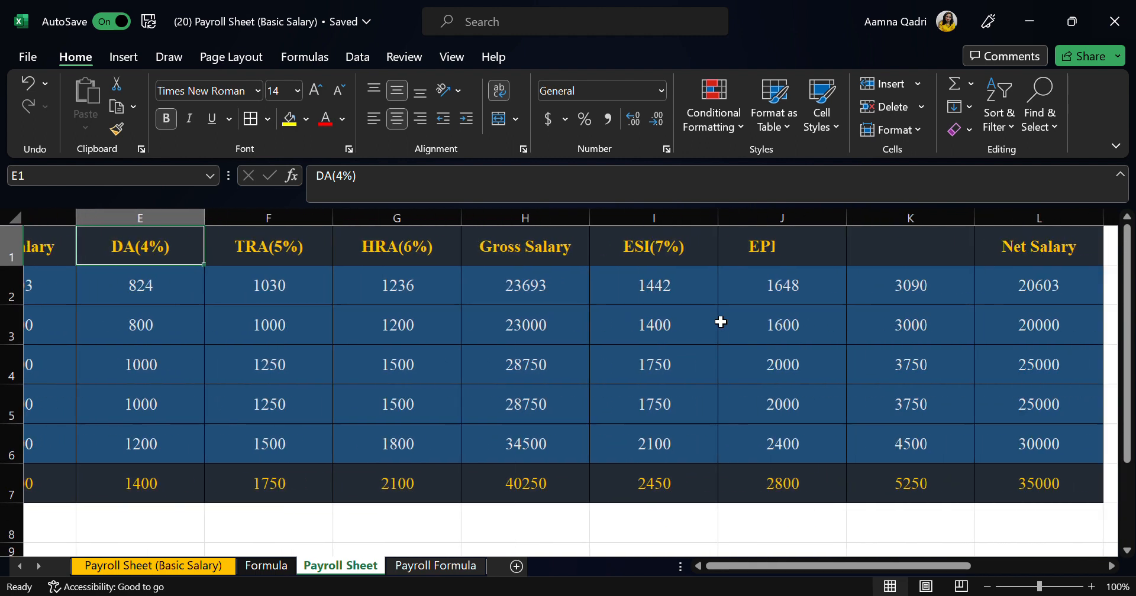
{"action": "scroll", "coordinate": [721, 322], "scroll_direction": "right", "scroll_amount": 2}
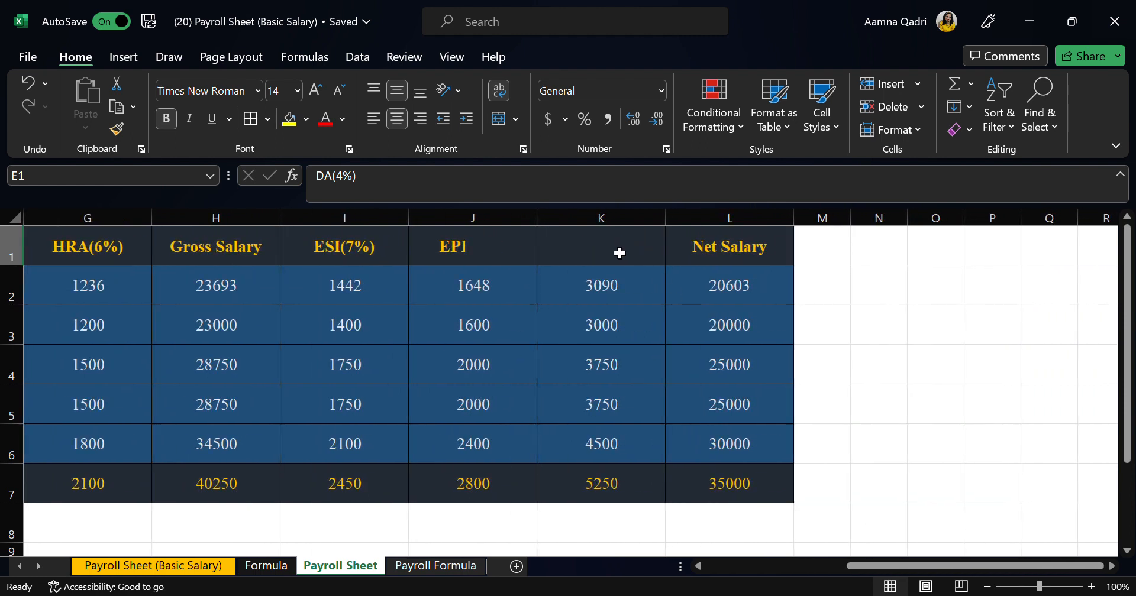
{"action": "left_click", "coordinate": [619, 253]}
{"action": "type", "text": "TD"}
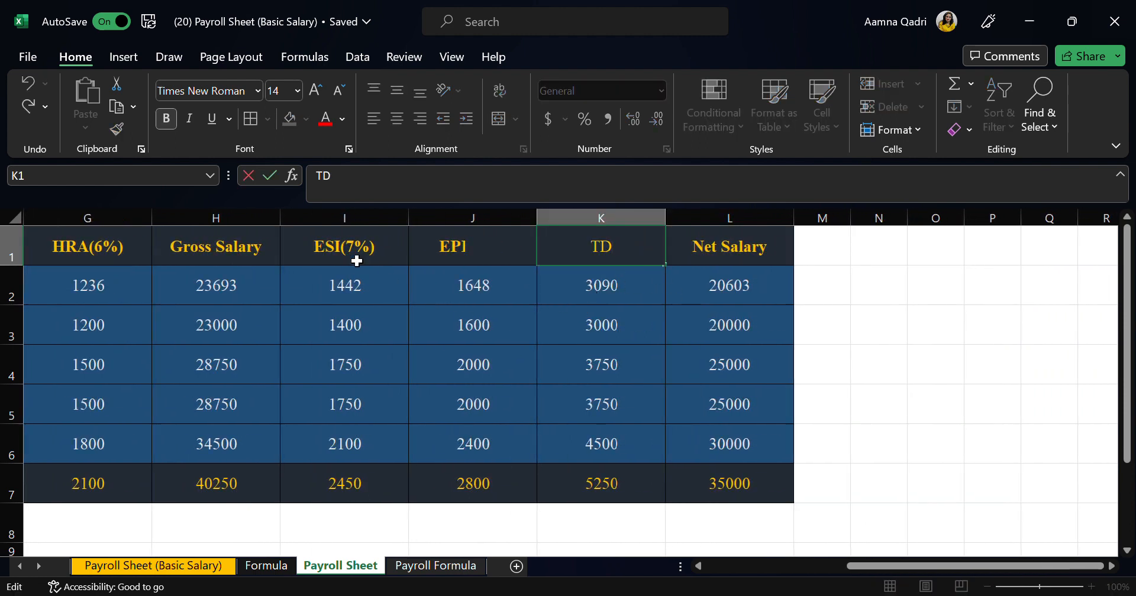
{"action": "left_click", "coordinate": [497, 256]}
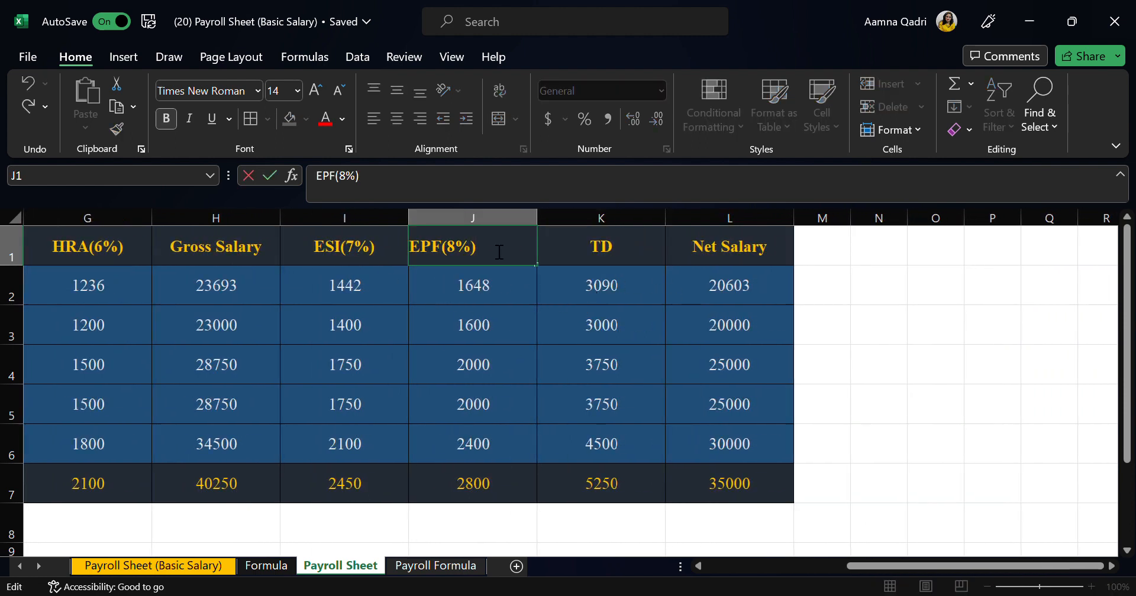
{"action": "key", "text": "F2"}
{"action": "left_click", "coordinate": [901, 330]}
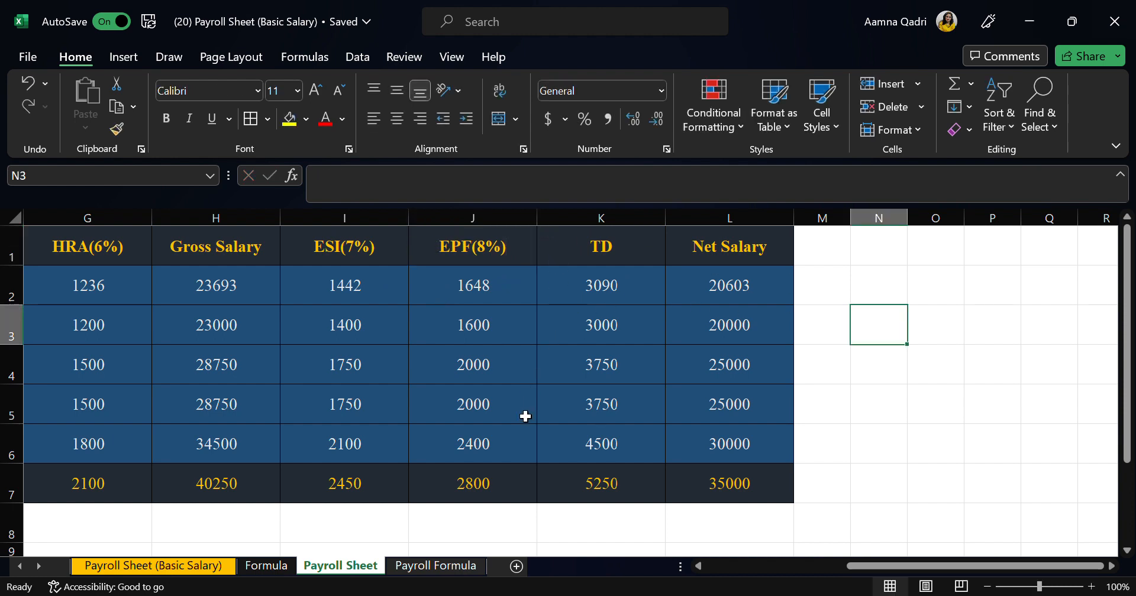
- On the Payroll Sheet (Basic Salary) worksheet, change the merged title in D2 to "Simple Payroll Sheet"
{"action": "left_click", "coordinate": [170, 568]}
{"action": "double_click", "coordinate": [170, 567]}
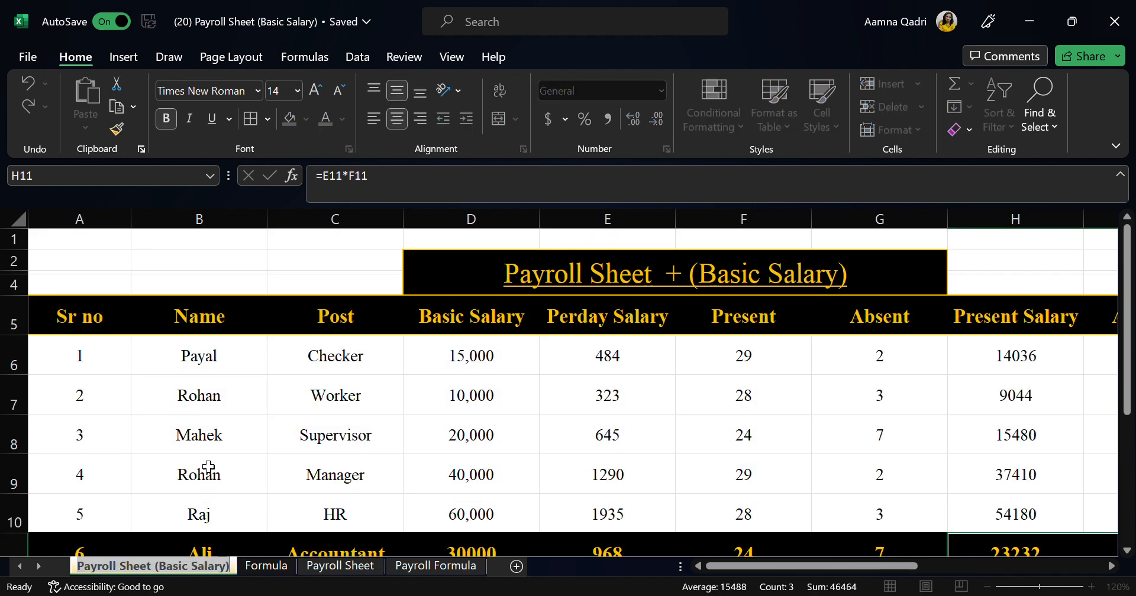
{"action": "double_click", "coordinate": [836, 275]}
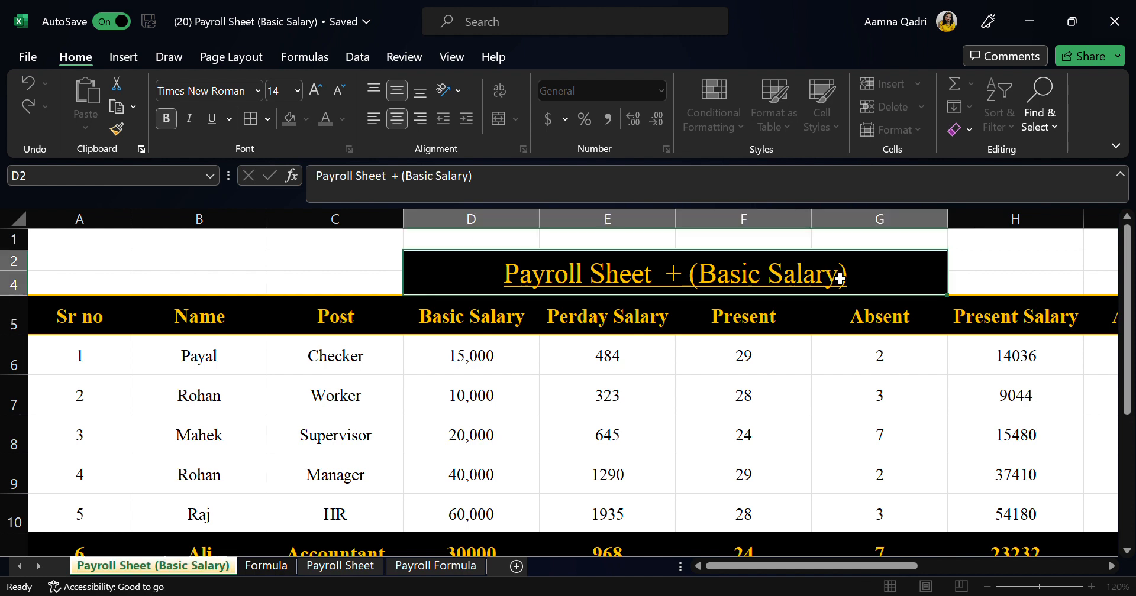
{"action": "left_click_drag", "start_coordinate": [748, 278], "coordinate": [574, 285]}
{"action": "key", "text": "BackSpace"}
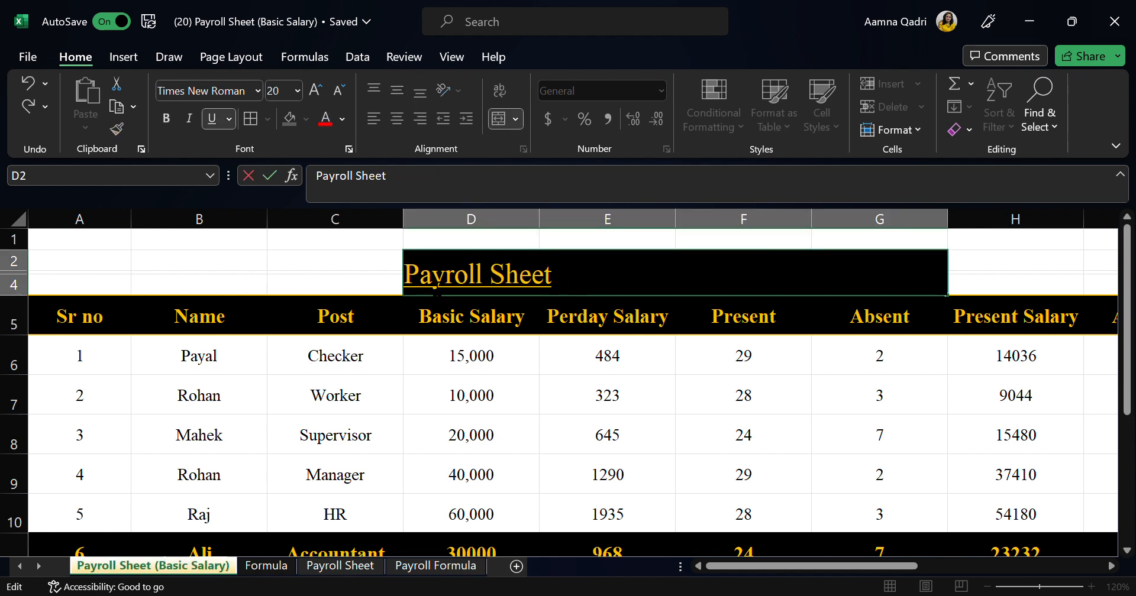
{"action": "left_click", "coordinate": [397, 289]}
{"action": "left_click", "coordinate": [596, 274]}
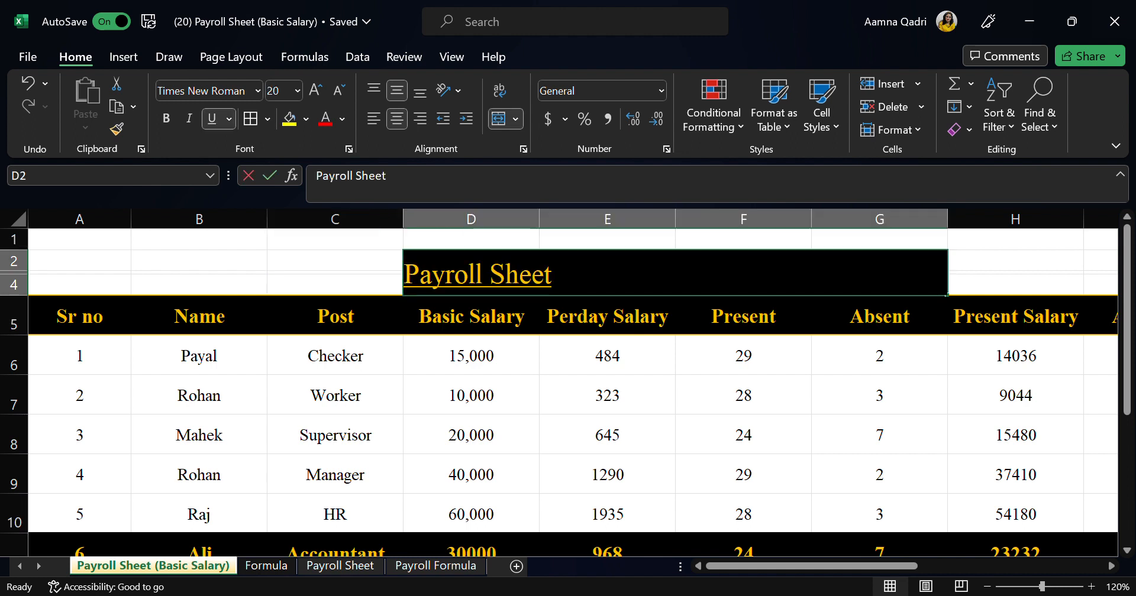
{"action": "key", "text": "F2"}
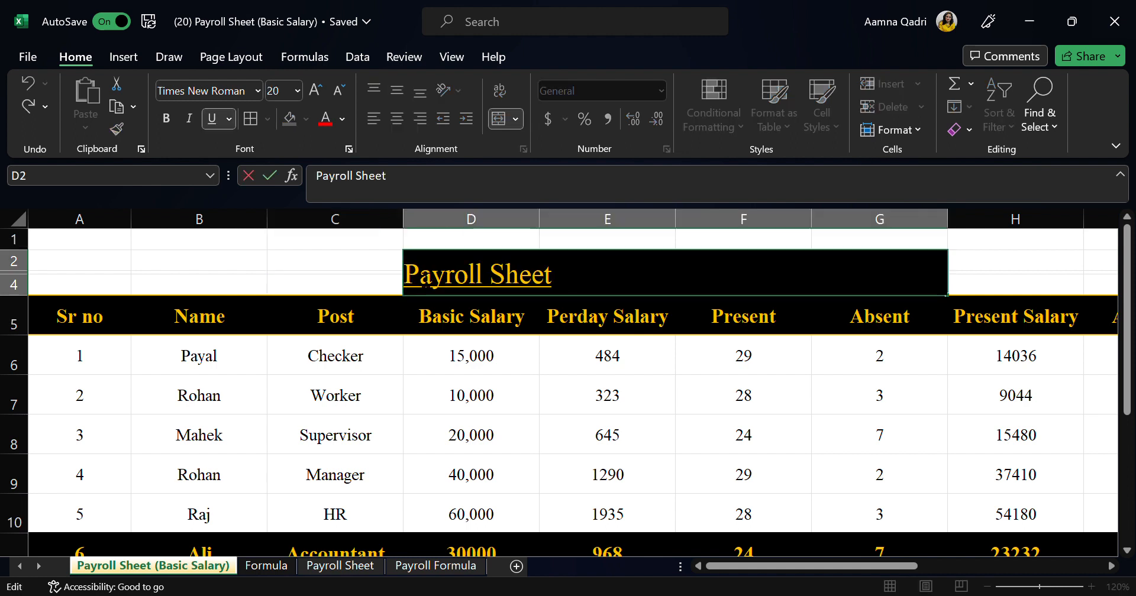
{"action": "type", "text": "Simple"}
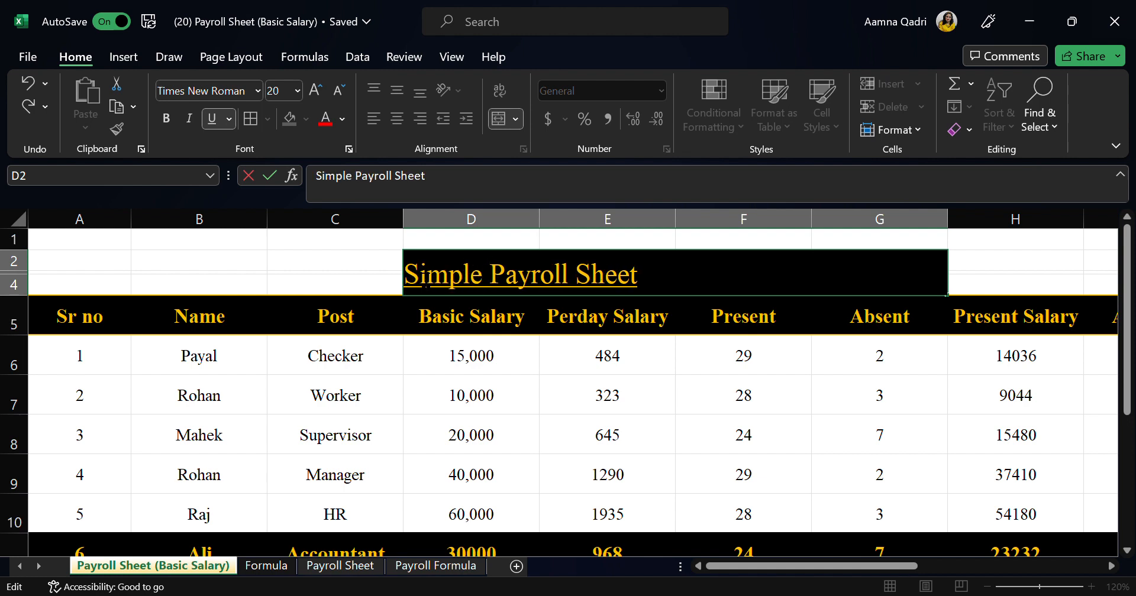
{"action": "left_click", "coordinate": [567, 330]}
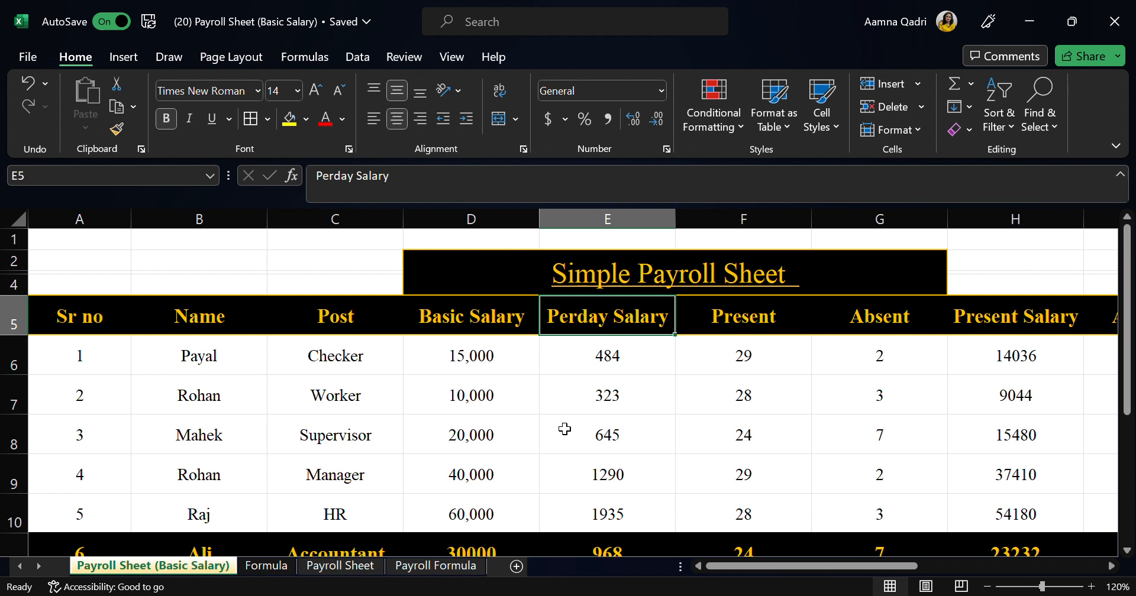
- Review the payroll table across all columns, checking the first employee's Perday Salary formula and Present value
{"action": "scroll", "coordinate": [565, 429], "scroll_direction": "right", "scroll_amount": 3}
{"action": "scroll", "coordinate": [565, 429], "scroll_direction": "down", "scroll_amount": 1}
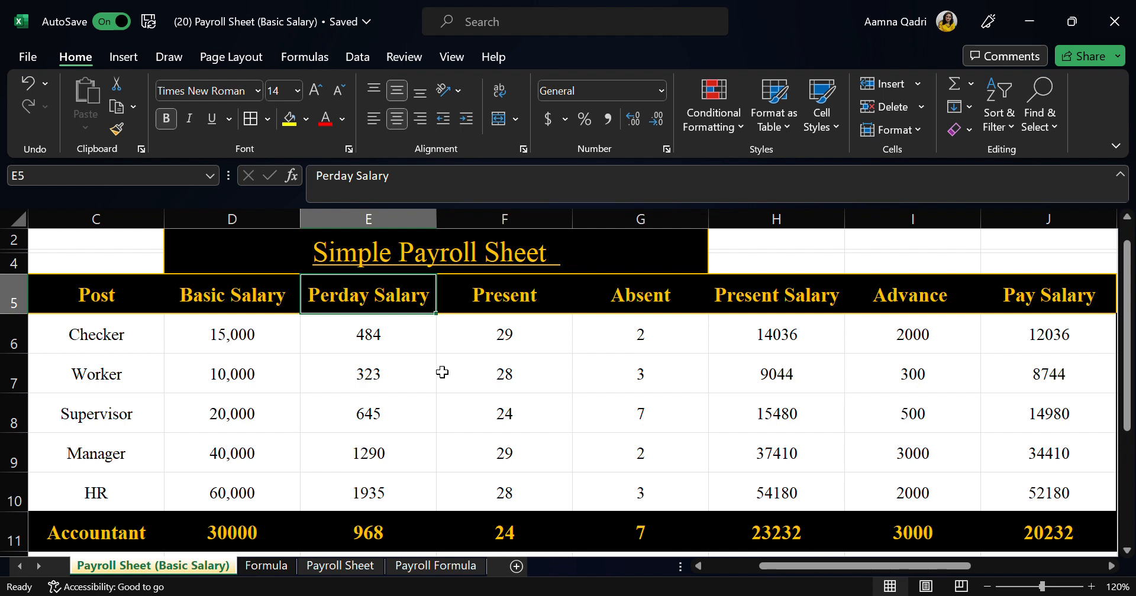
{"action": "left_click", "coordinate": [369, 335]}
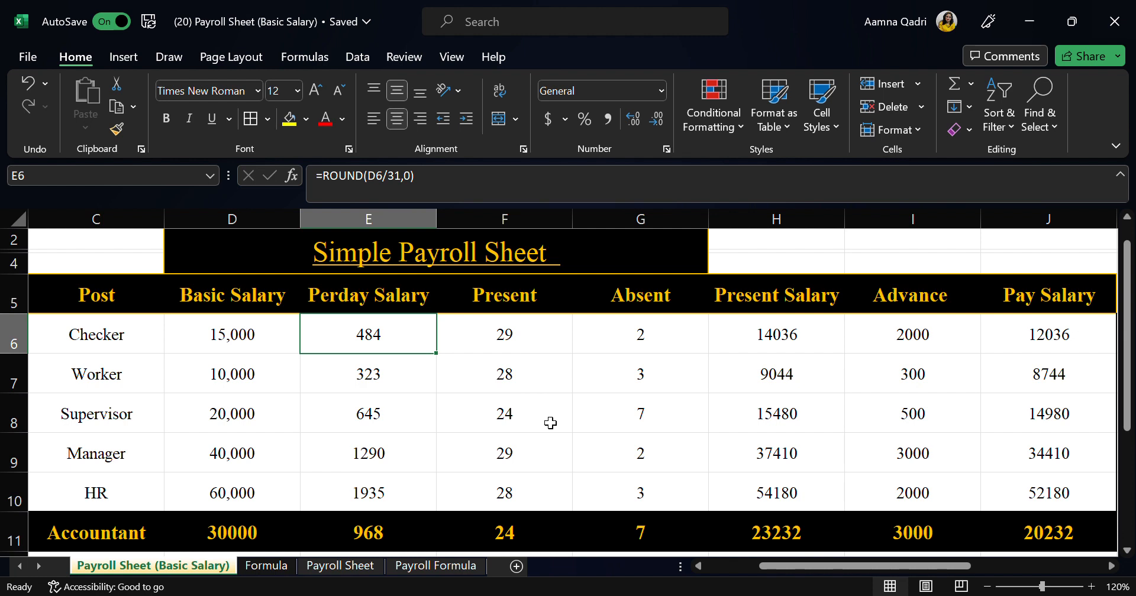
{"action": "scroll", "coordinate": [550, 423], "scroll_direction": "right", "scroll_amount": 2}
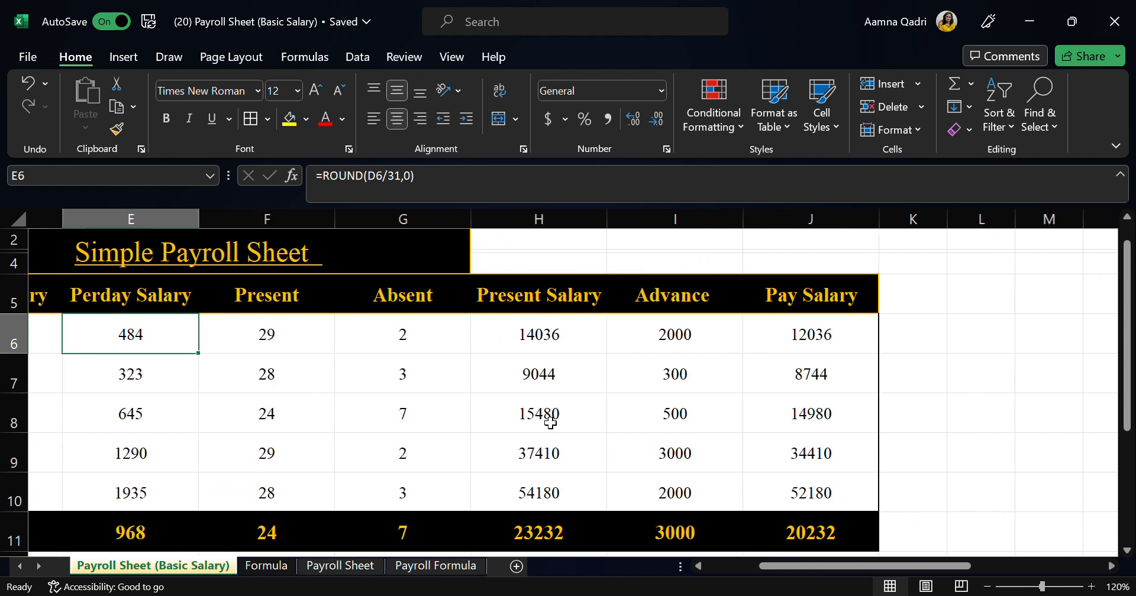
{"action": "left_click", "coordinate": [264, 347]}
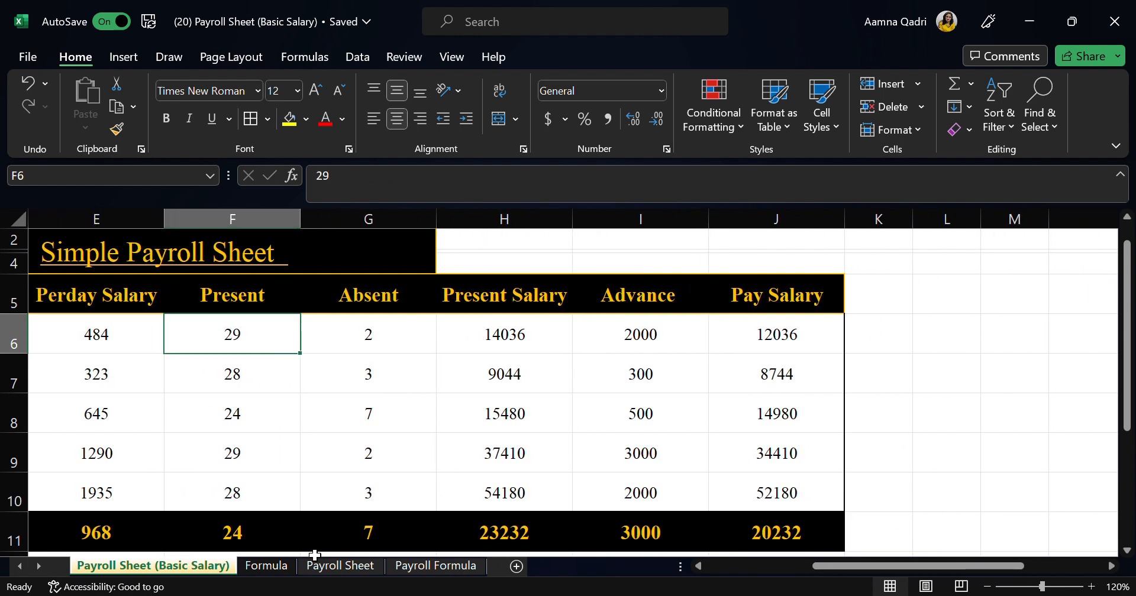
{"action": "left_click", "coordinate": [754, 254]}
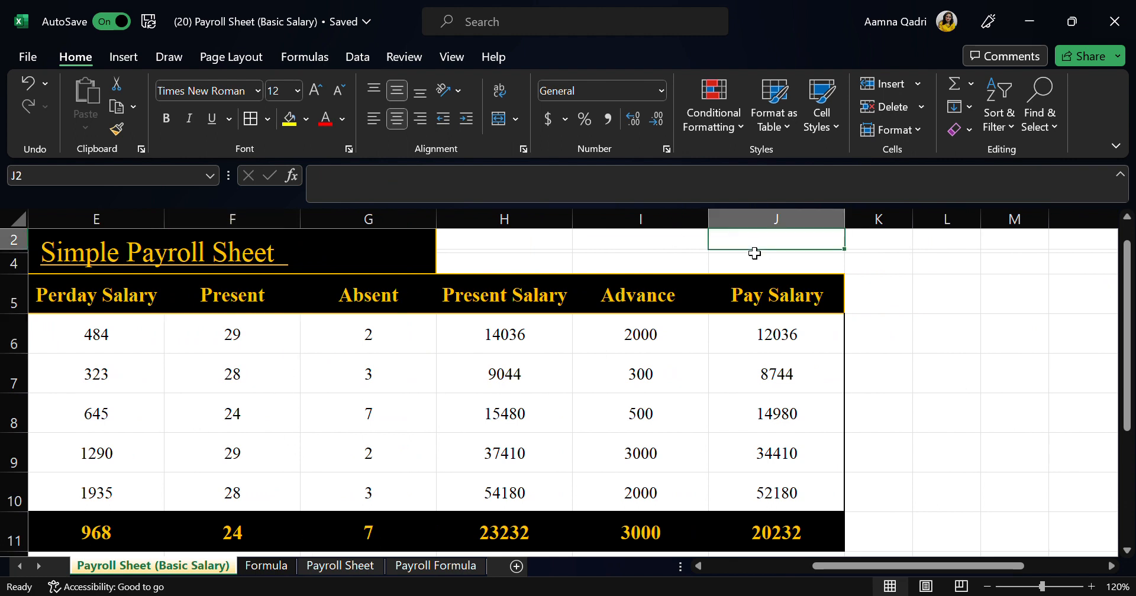
{"action": "scroll", "coordinate": [355, 367], "scroll_direction": "left", "scroll_amount": 4}
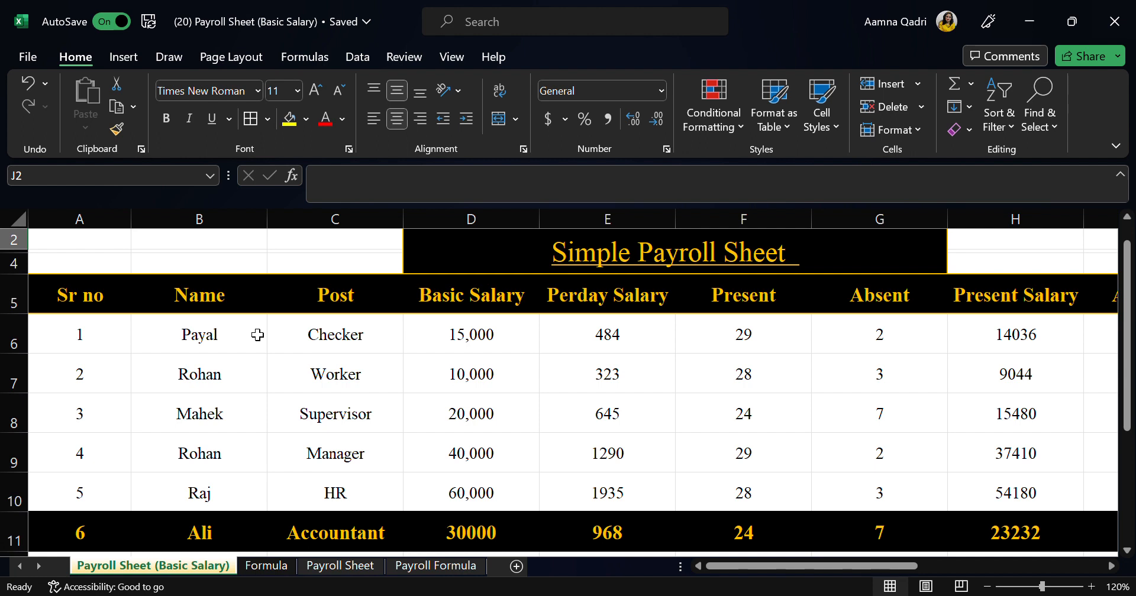
{"action": "scroll", "coordinate": [258, 335], "scroll_direction": "right", "scroll_amount": 5}
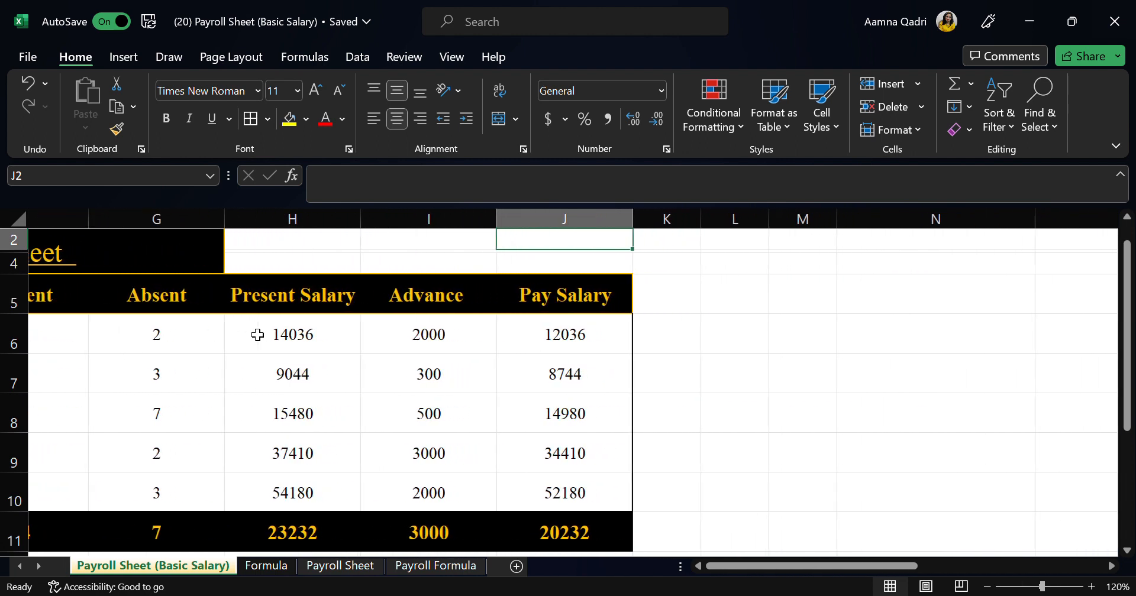
{"action": "left_click", "coordinate": [741, 338]}
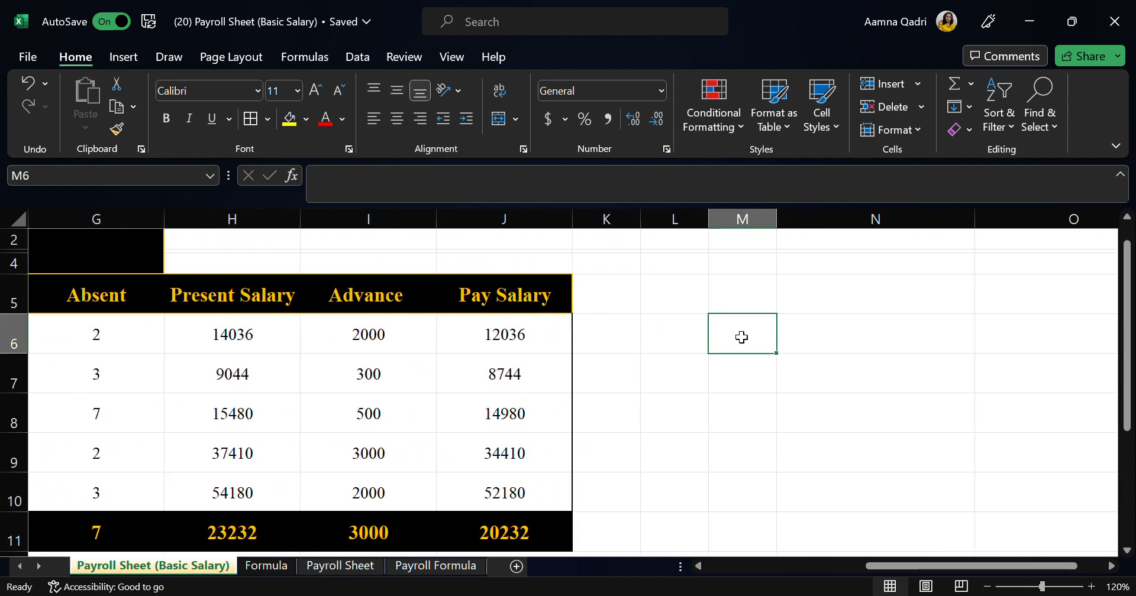
{"action": "type", "text": "="}
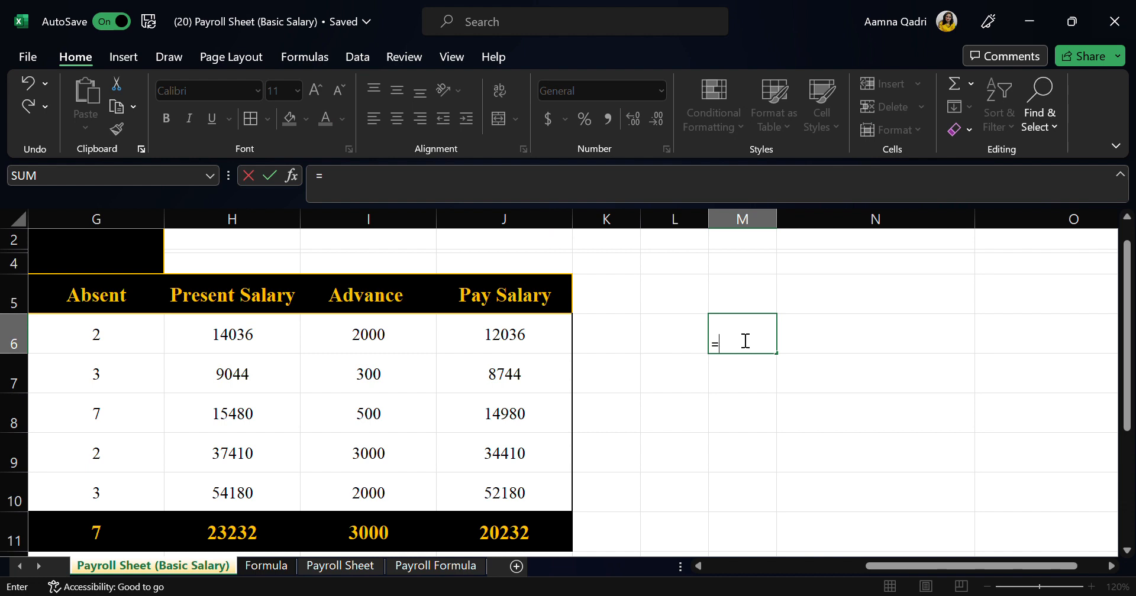
{"action": "type", "text": "co"}
{"action": "key", "text": "BackSpace"}
{"action": "key", "text": "BackSpace"}
{"action": "key", "text": "BackSpace"}
{"action": "key", "text": "BackSpace"}
{"action": "key", "text": "BackSpace"}
{"action": "key", "text": "BackSpace"}
{"action": "key", "text": "BackSpace"}
{"action": "key", "text": "BackSpace"}
{"action": "key", "text": "Escape"}
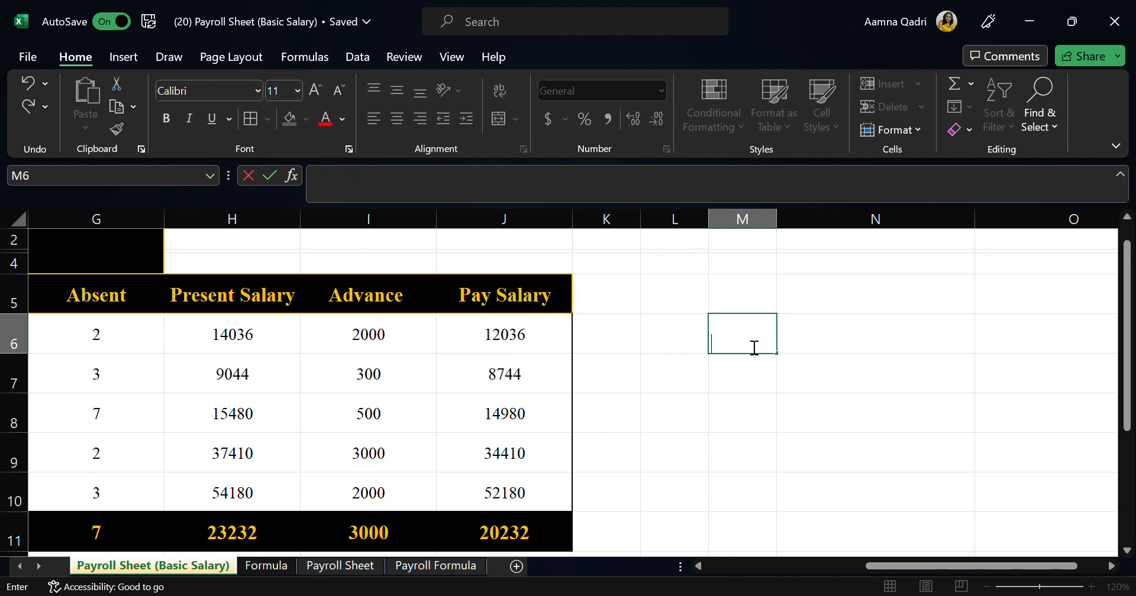
{"action": "left_click", "coordinate": [770, 405]}
{"action": "scroll", "coordinate": [771, 406], "scroll_direction": "left", "scroll_amount": 3}
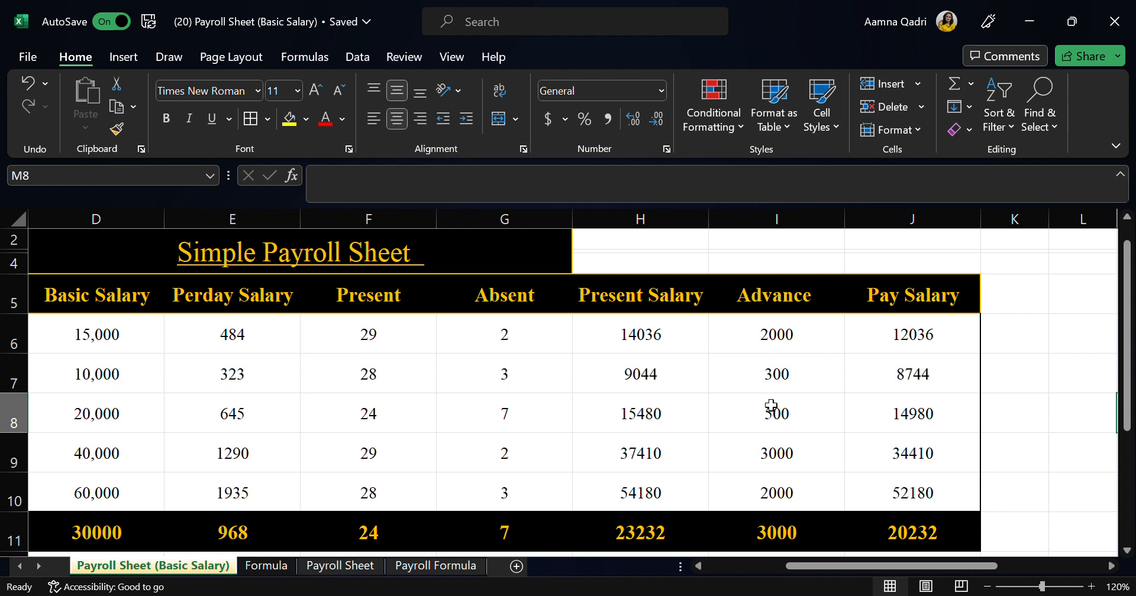
{"action": "scroll", "coordinate": [771, 405], "scroll_direction": "left", "scroll_amount": 2}
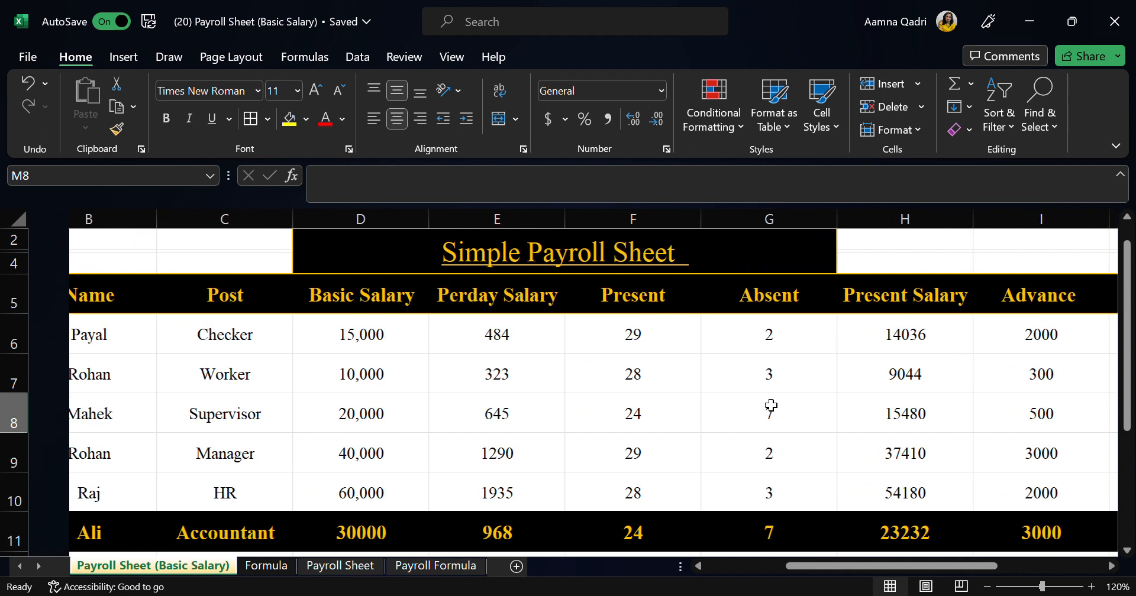